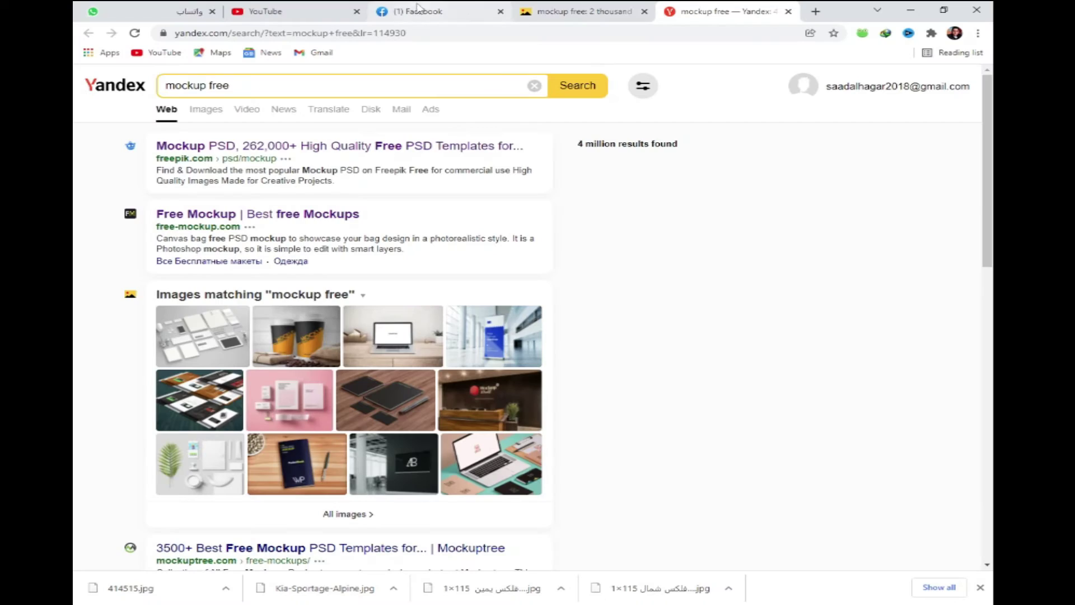
Step: Switch Yandex to image results for the mockup search and browse through them
left_click(577, 12)
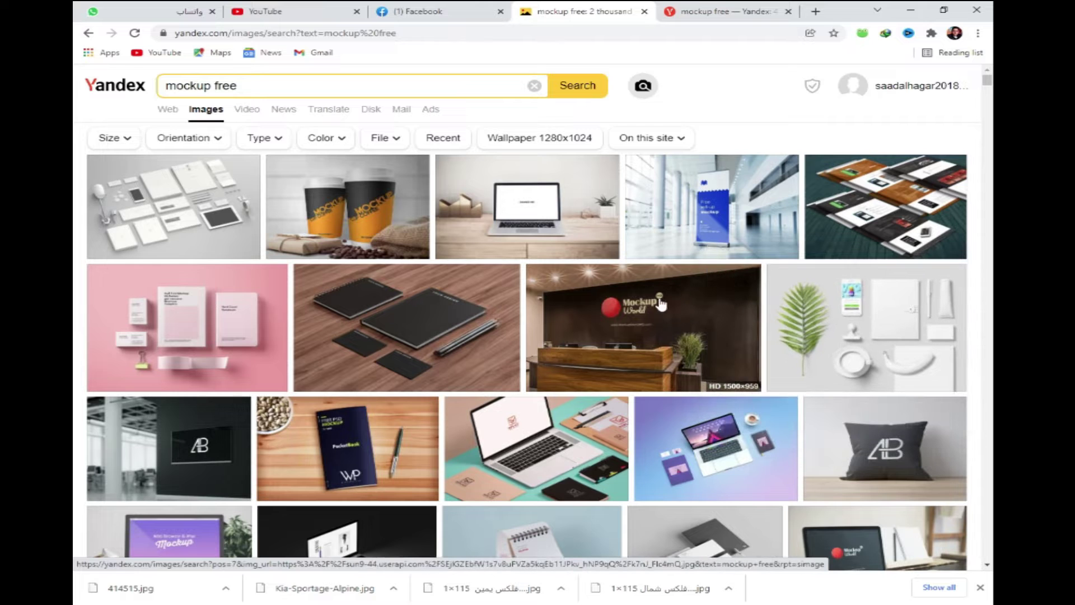
scroll(508, 329, "down", 3)
scroll(509, 329, "down", 1)
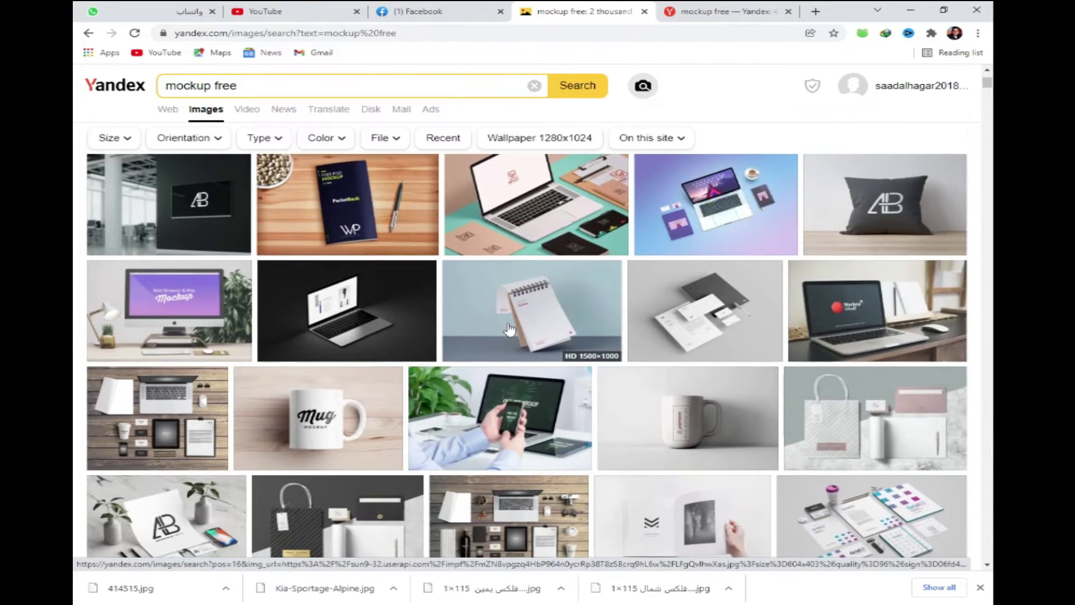
scroll(508, 329, "down", 1)
scroll(508, 330, "down", 1)
scroll(508, 329, "down", 1)
scroll(509, 329, "down", 1)
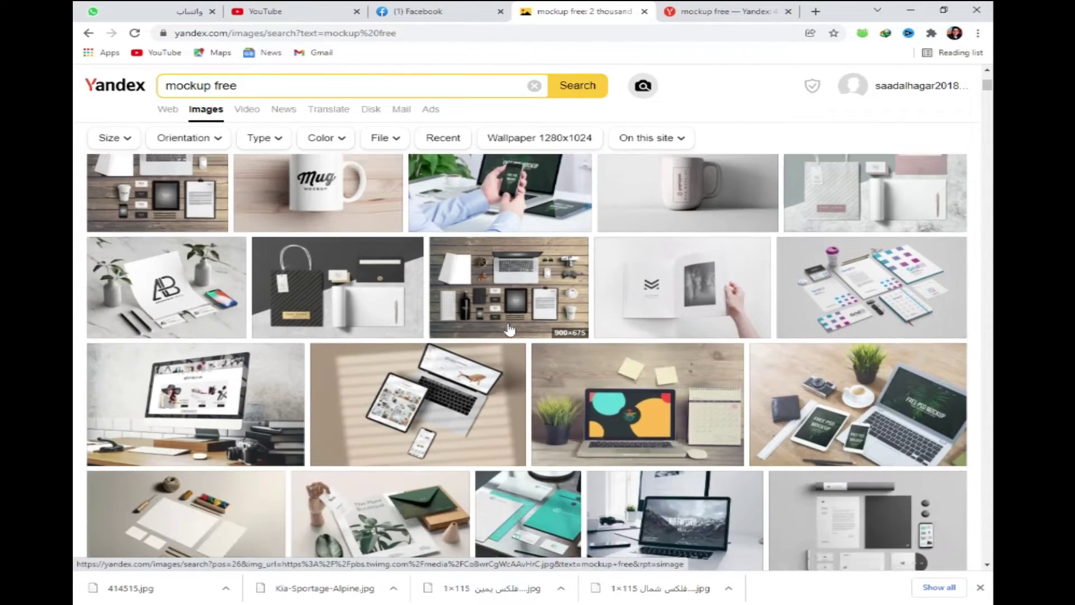
scroll(509, 329, "down", 1)
scroll(508, 330, "down", 1)
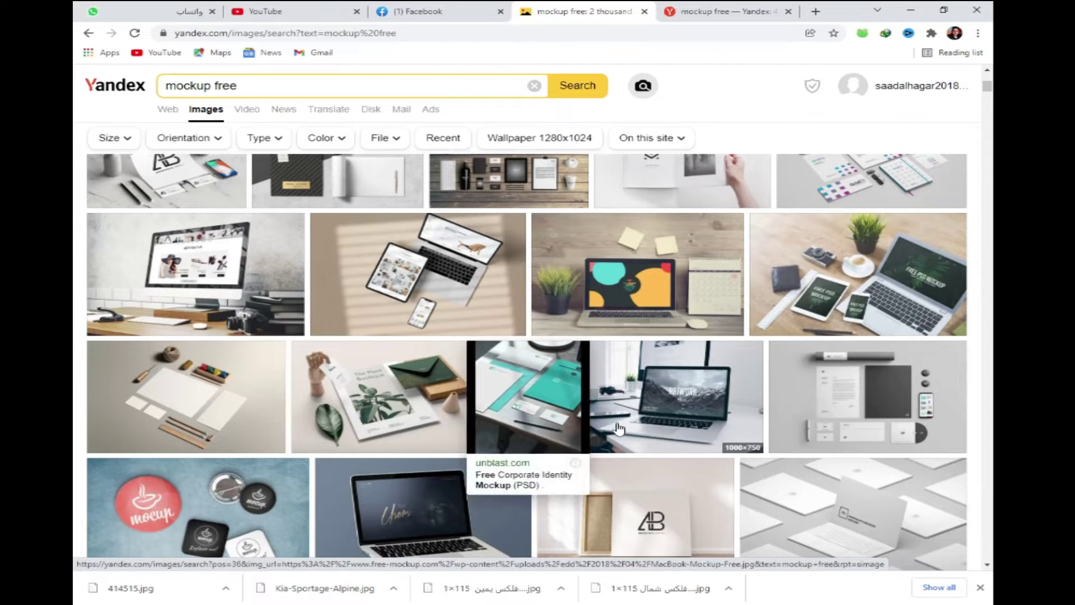
mouse_move(674, 395)
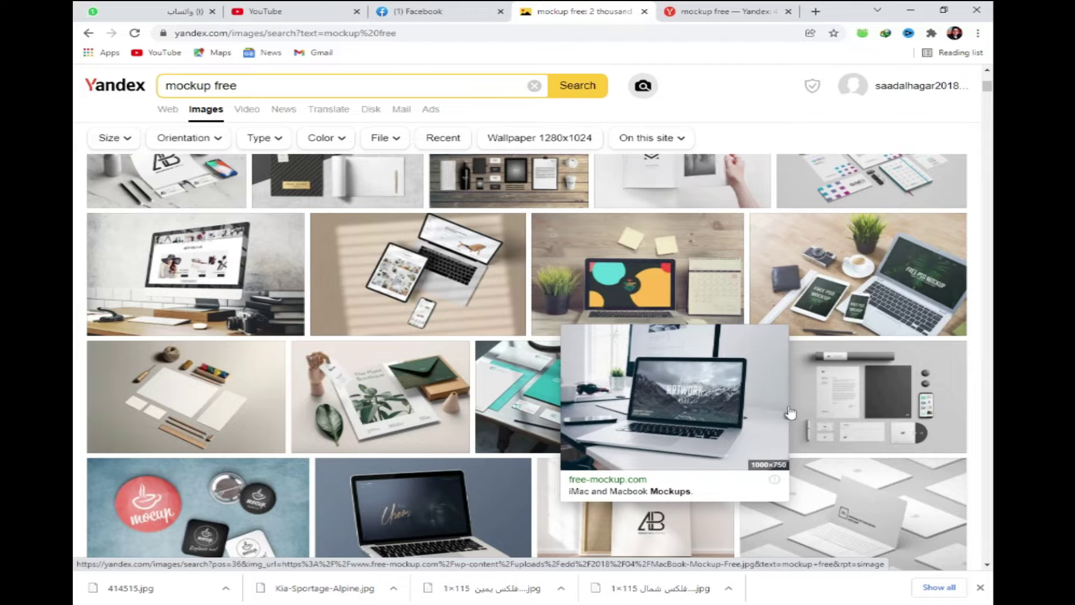
scroll(865, 401, "down", 1)
scroll(865, 402, "down", 1)
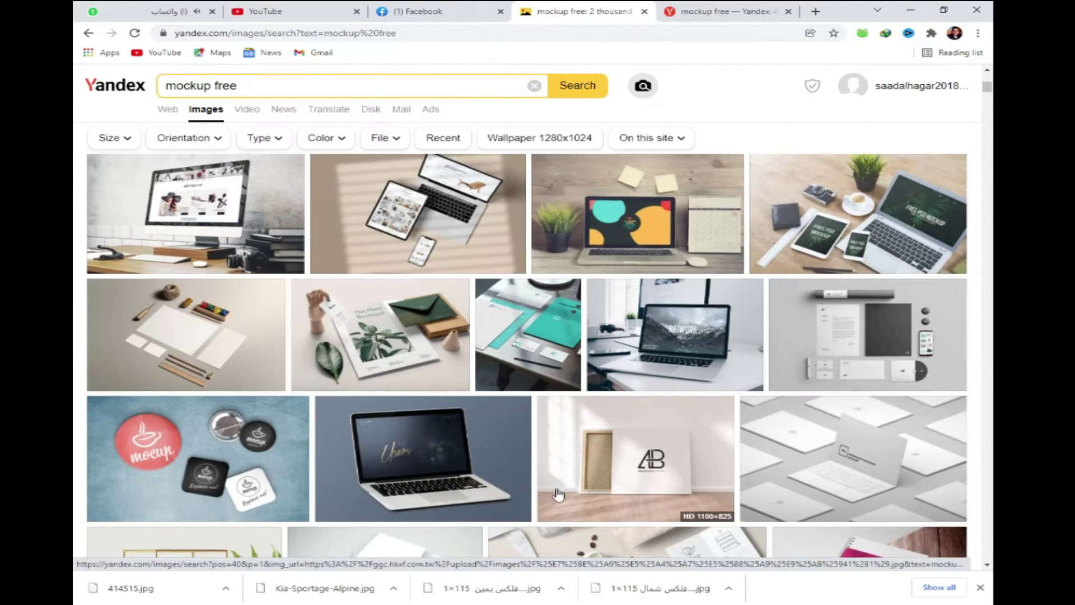
scroll(558, 494, "down", 2)
scroll(558, 493, "down", 2)
scroll(558, 494, "down", 1)
scroll(559, 493, "down", 1)
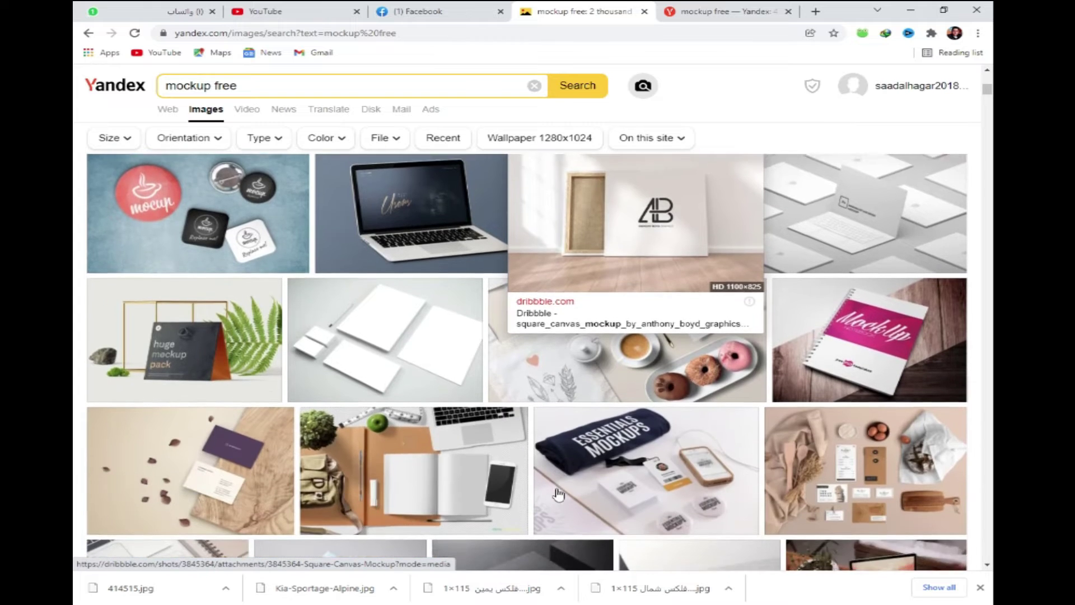
scroll(558, 494, "down", 1)
scroll(558, 494, "down", 1)
scroll(557, 495, "down", 1)
scroll(557, 495, "down", 2)
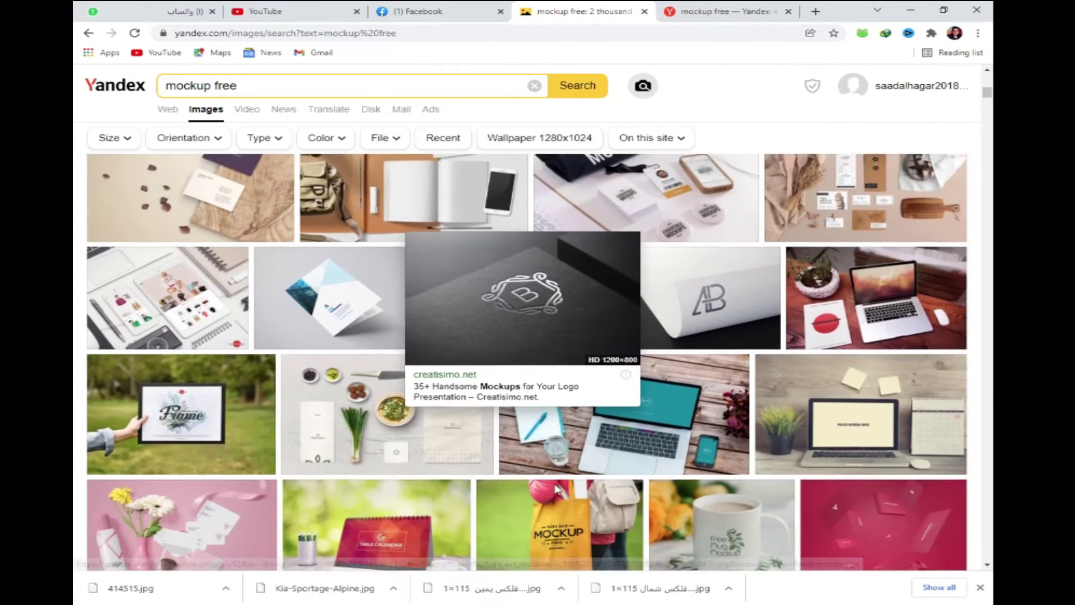
scroll(557, 495, "down", 1)
scroll(556, 491, "down", 1)
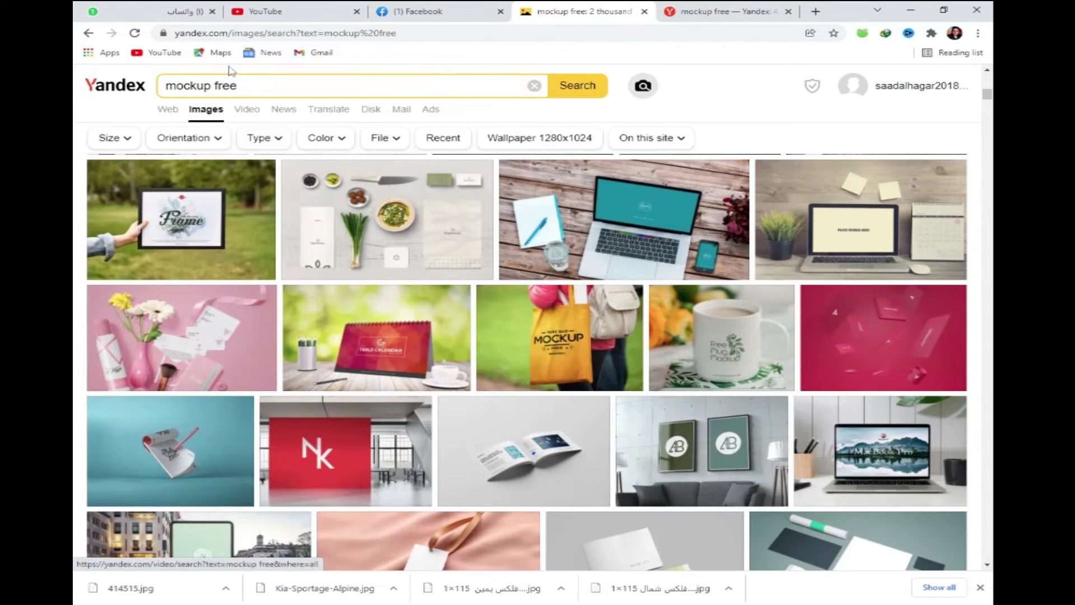
Step: Refine the image search to 'mockup free cards' to show business-card mockups
left_click(255, 86)
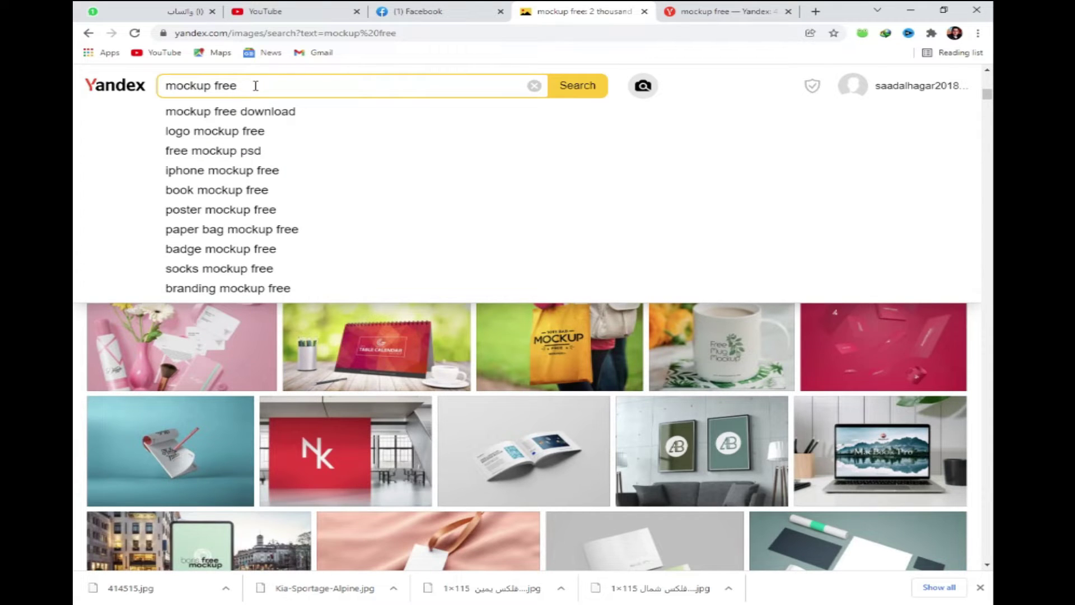
type("cards")
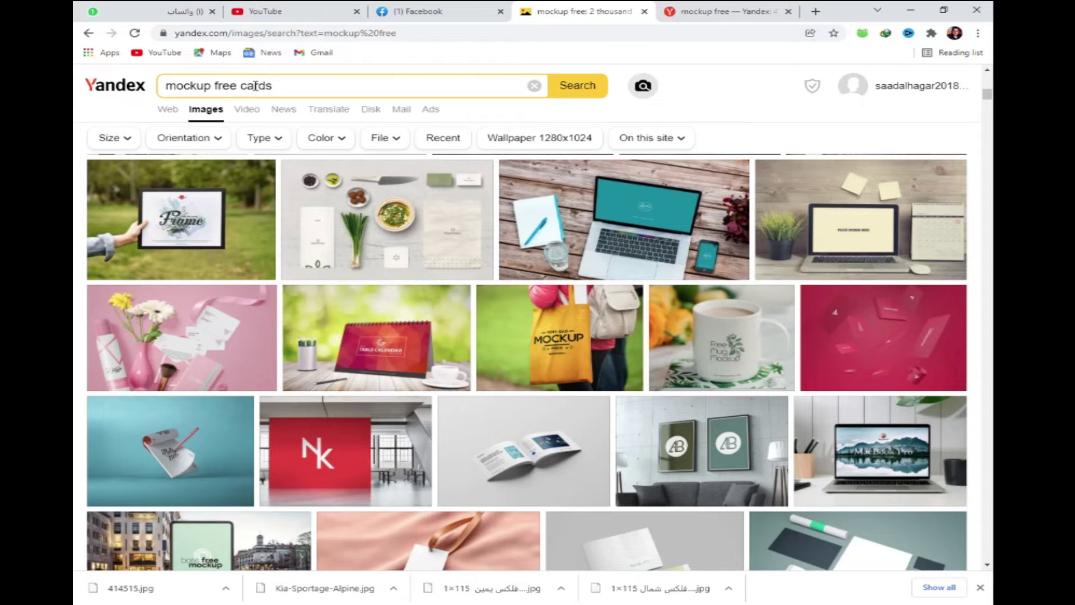
key("Return")
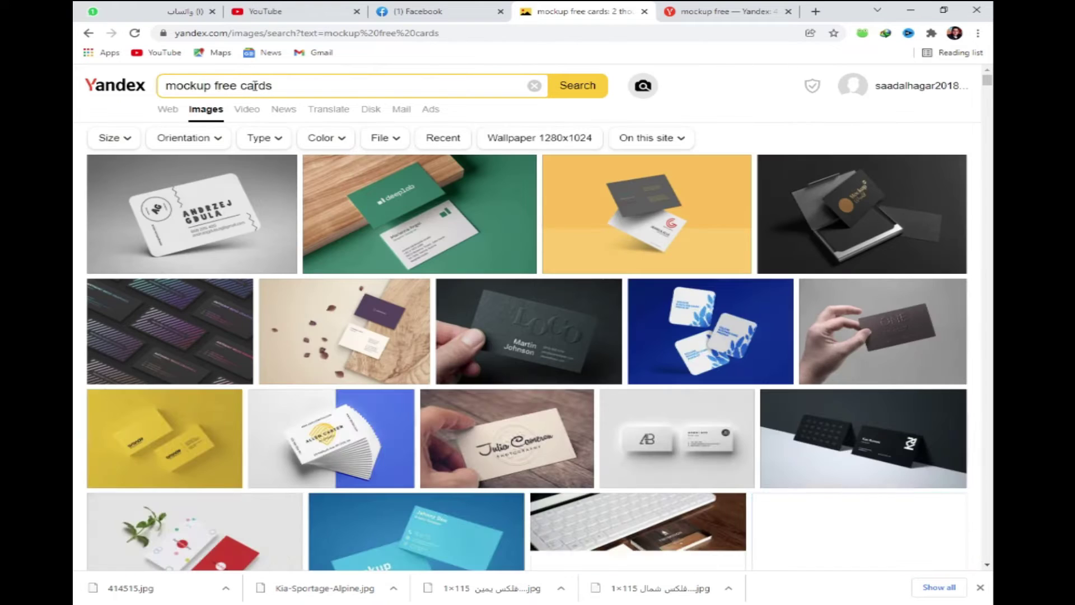
key("ctrl+t")
Step: Open Freepik and limit the resources filter to Free only
left_click(501, 271)
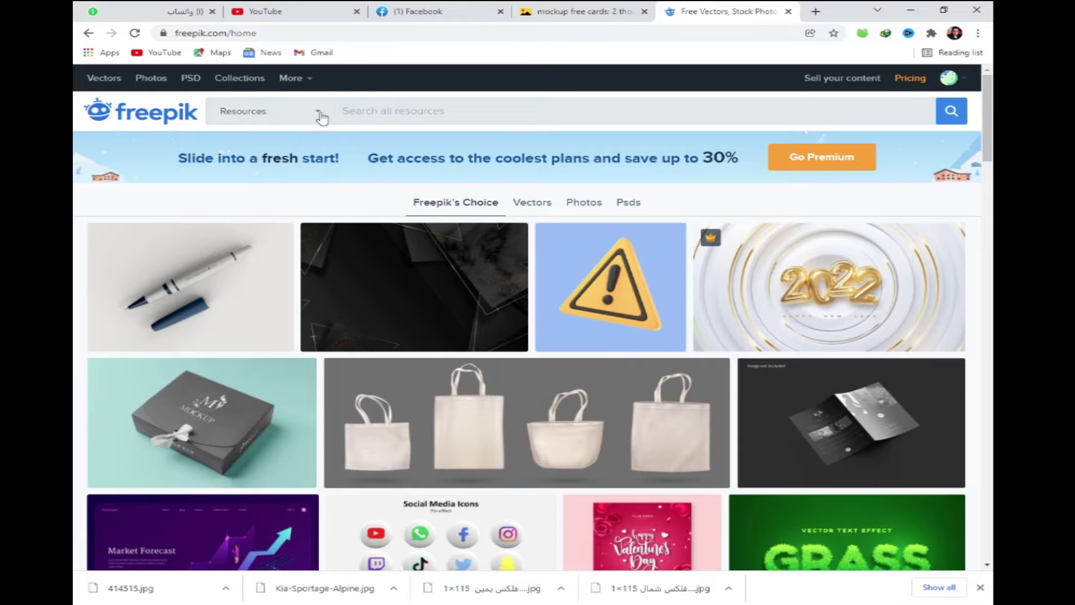
left_click(320, 113)
left_click(242, 207)
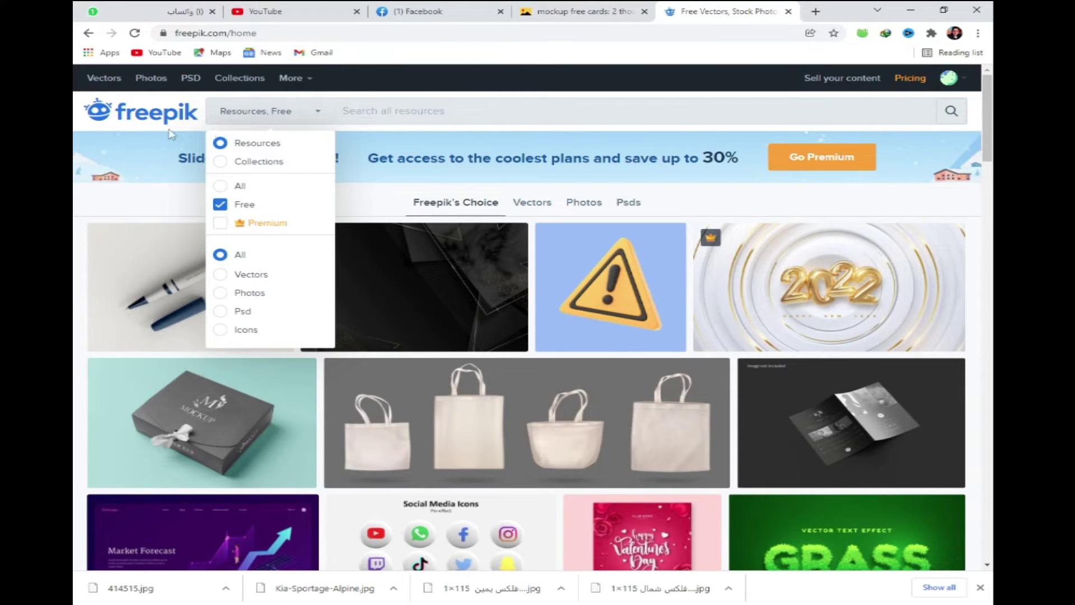
Step: Search Freepik for 'mokup' and scroll through the free results
left_click(453, 104)
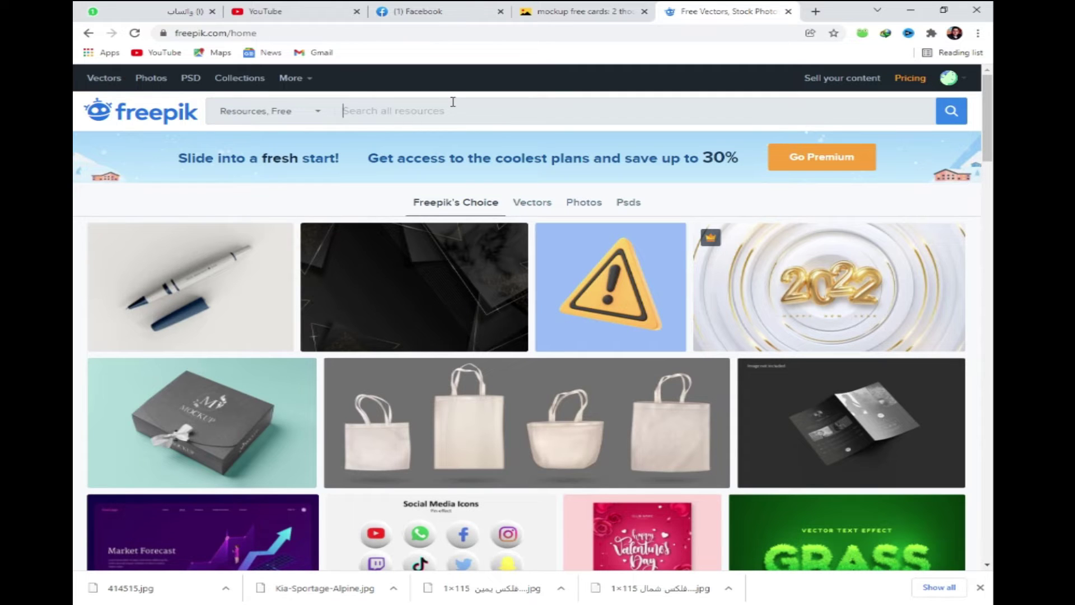
type("mokup")
key("Return")
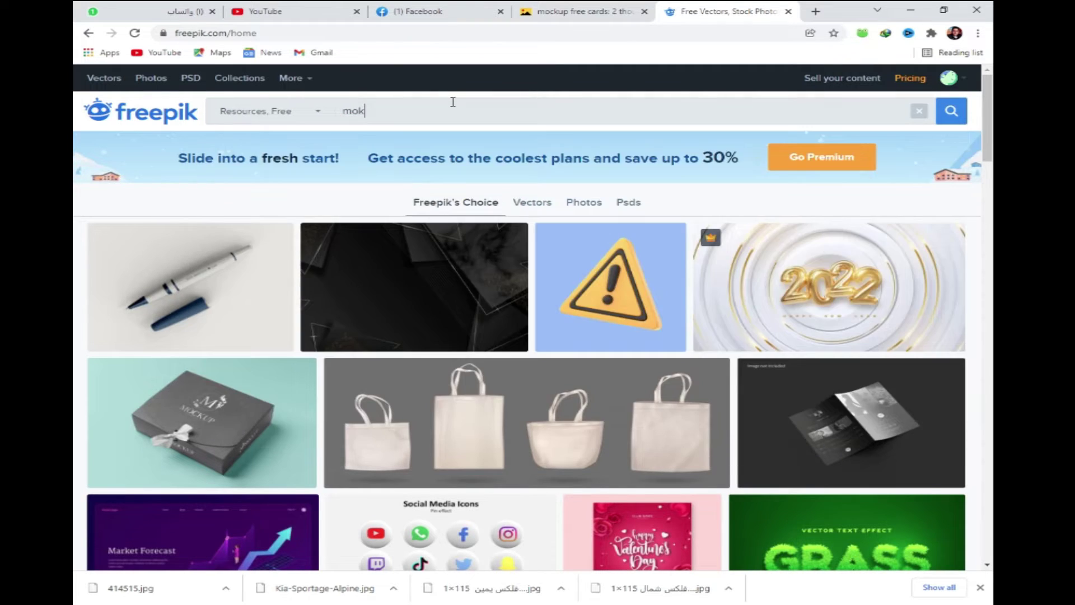
scroll(784, 281, "down", 5)
scroll(784, 281, "down", 1)
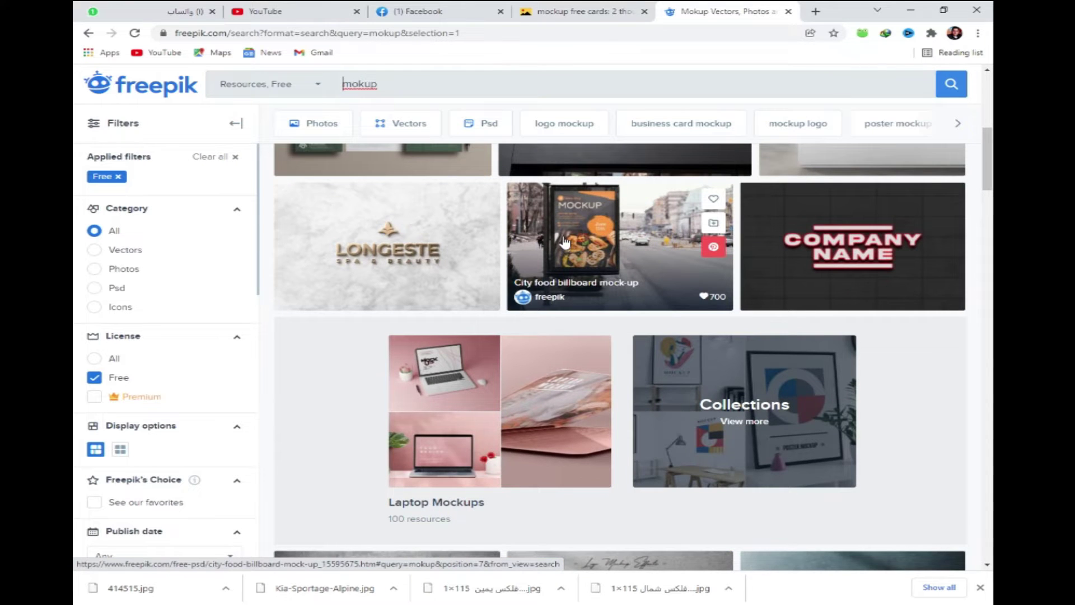
Step: Download the free city food billboard mockup from its details page
left_click(588, 230)
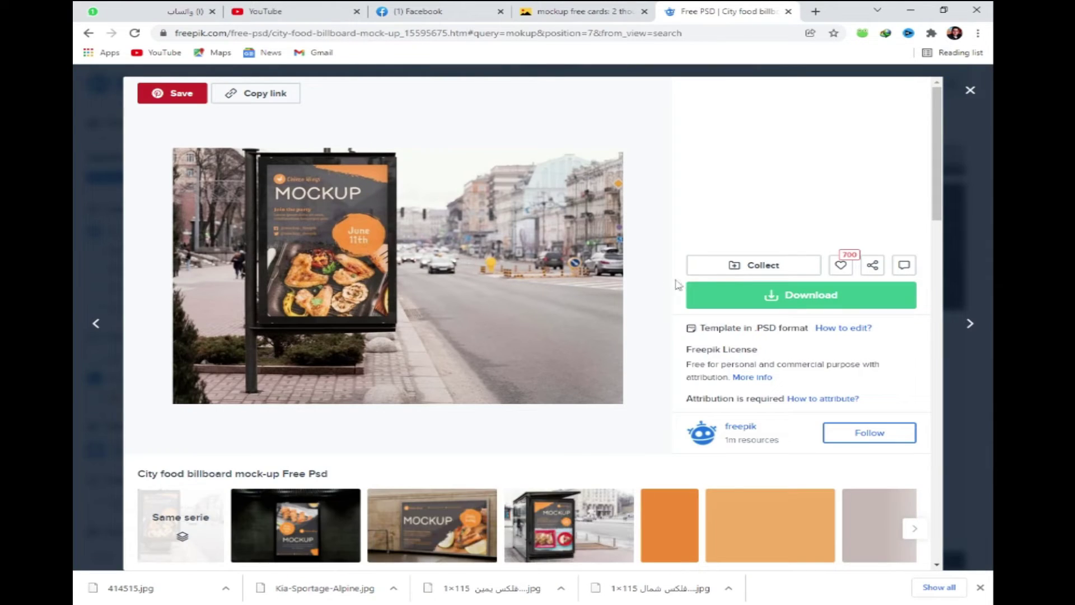
left_click(761, 293)
left_click(766, 447)
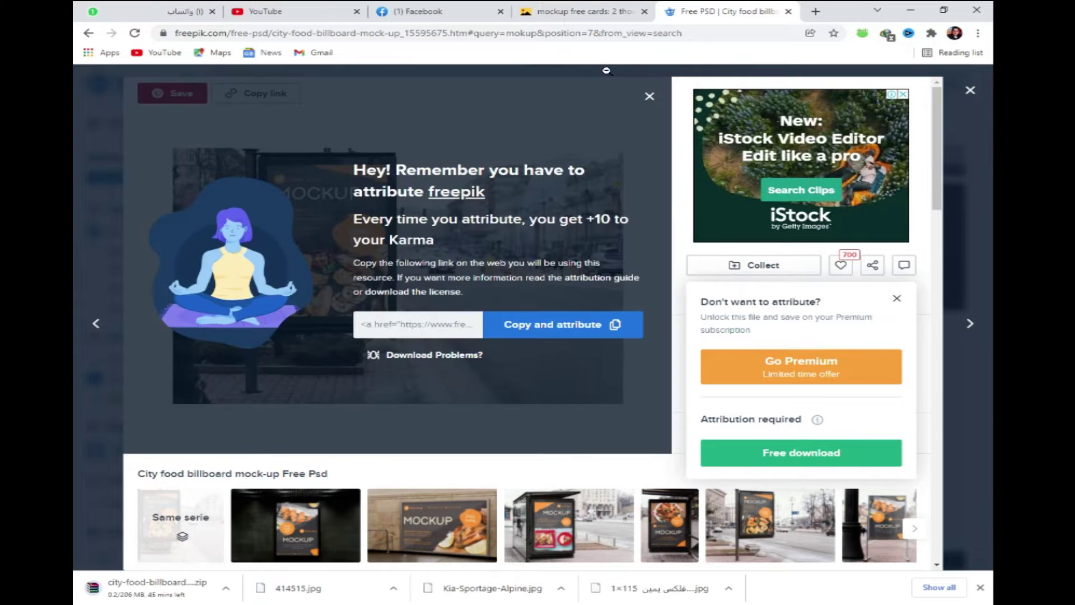
left_click(974, 94)
Step: Scroll further and preview the top view stationery showroom mockup
scroll(705, 325, "down", 3)
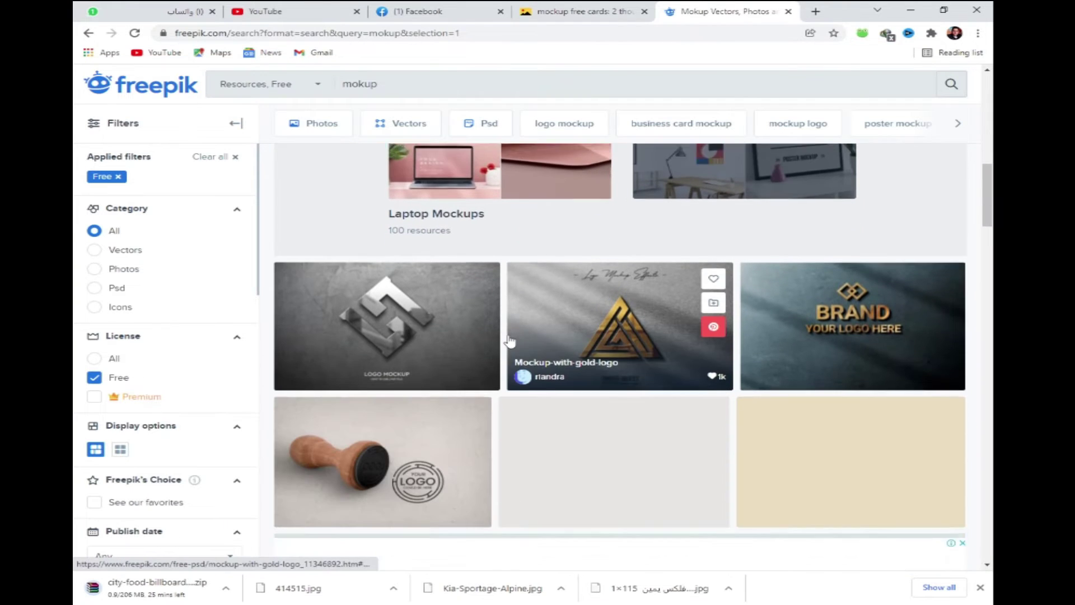
scroll(706, 324, "down", 2)
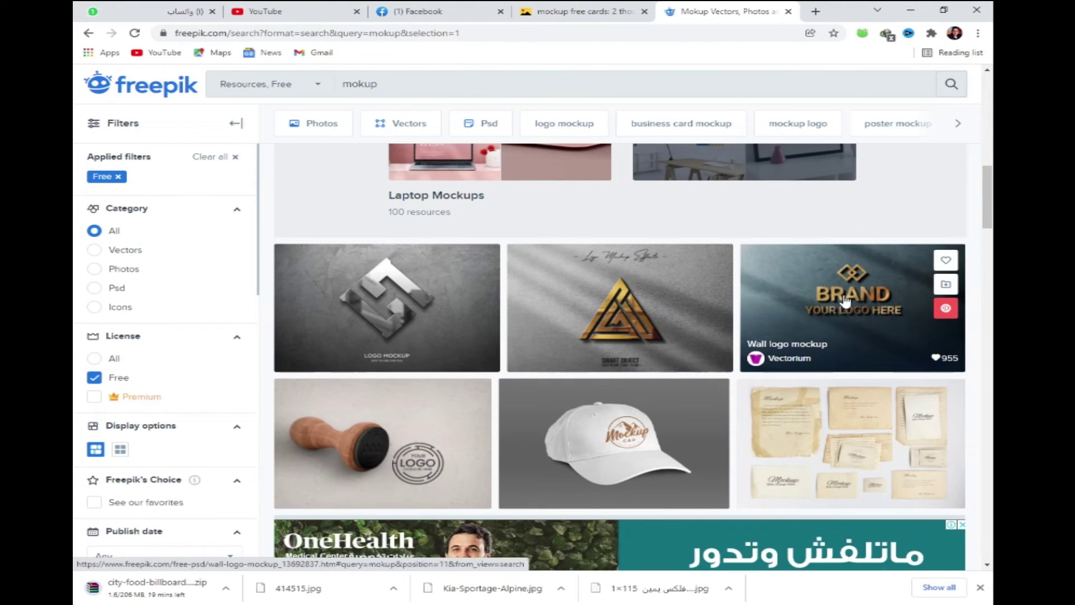
scroll(425, 470, "down", 2)
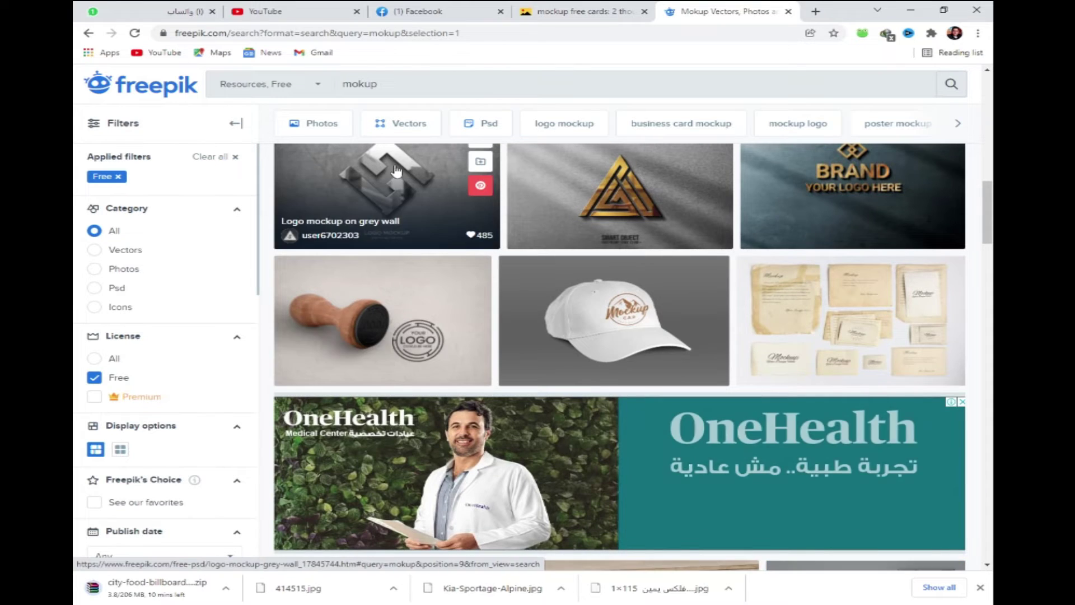
scroll(462, 420, "down", 5)
scroll(462, 420, "down", 1)
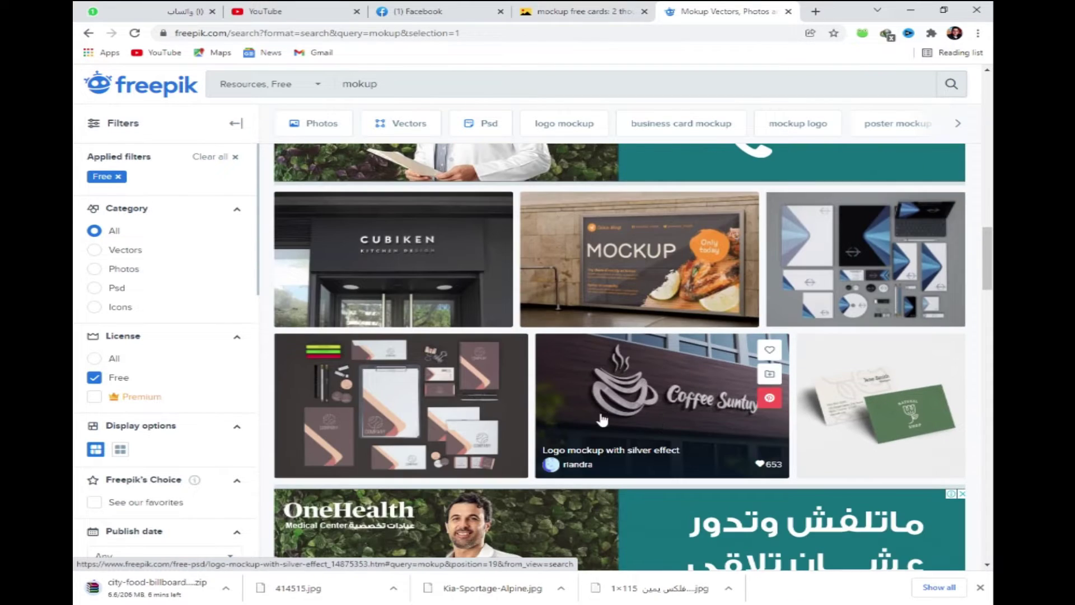
left_click(448, 380)
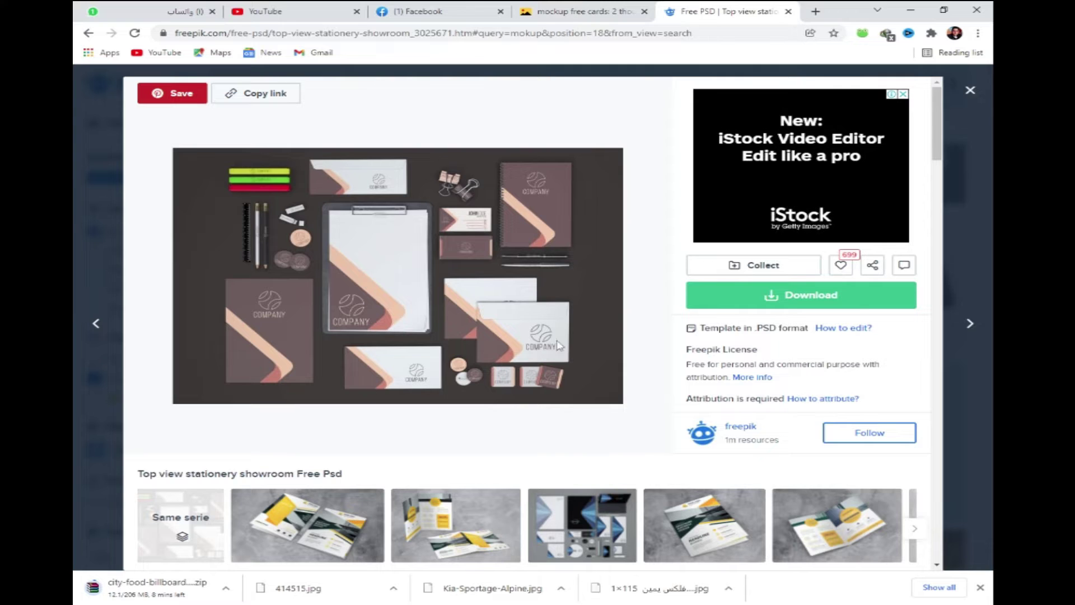
left_click(970, 90)
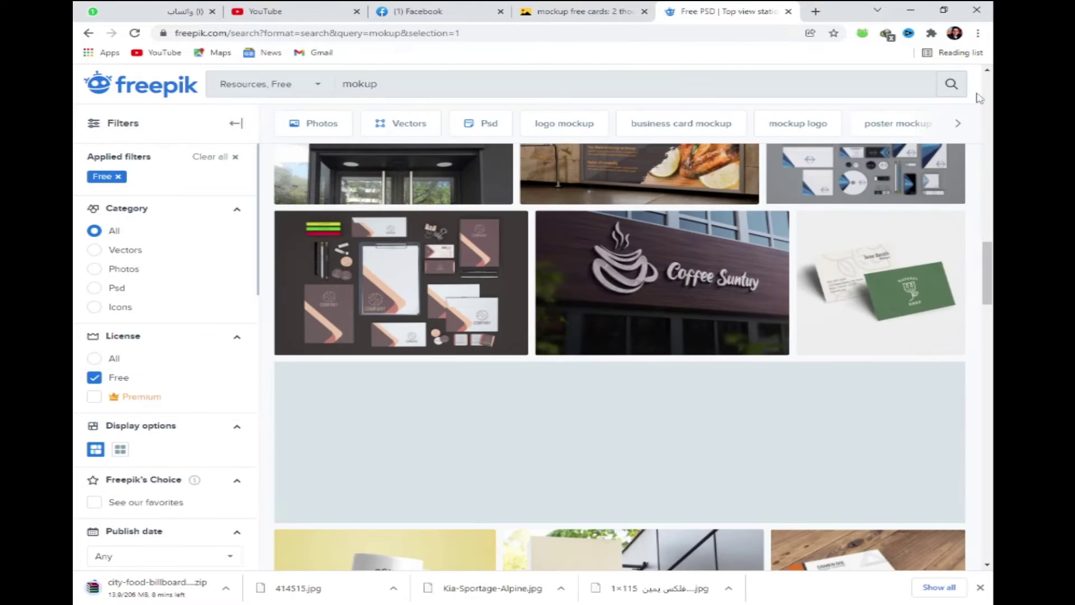
Step: Preview the minimal desktop workspace mockup, then the electronic devices mockup
scroll(582, 445, "down", 4)
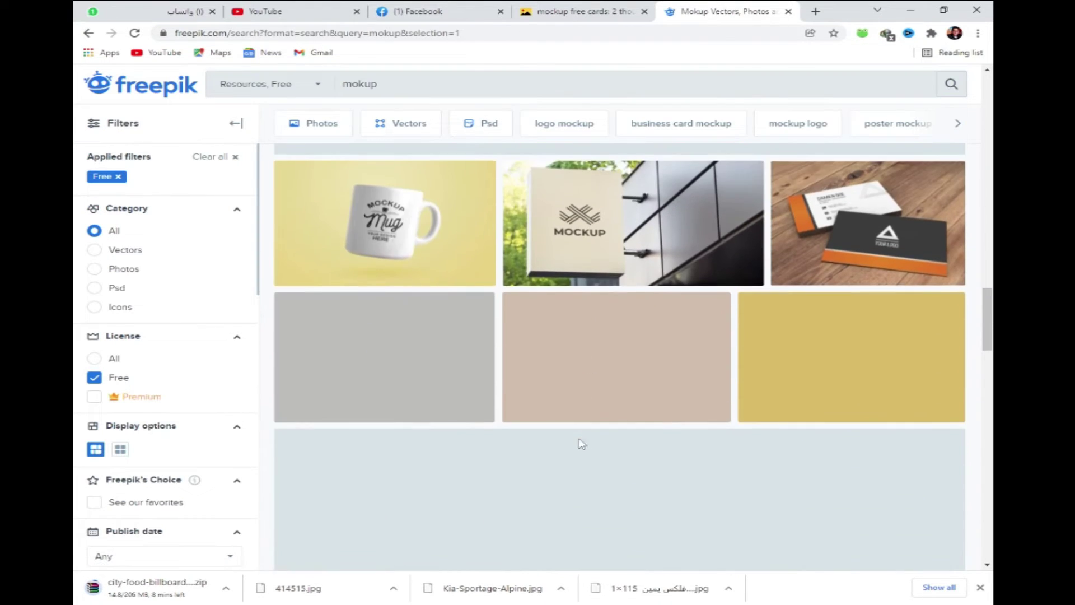
left_click(829, 359)
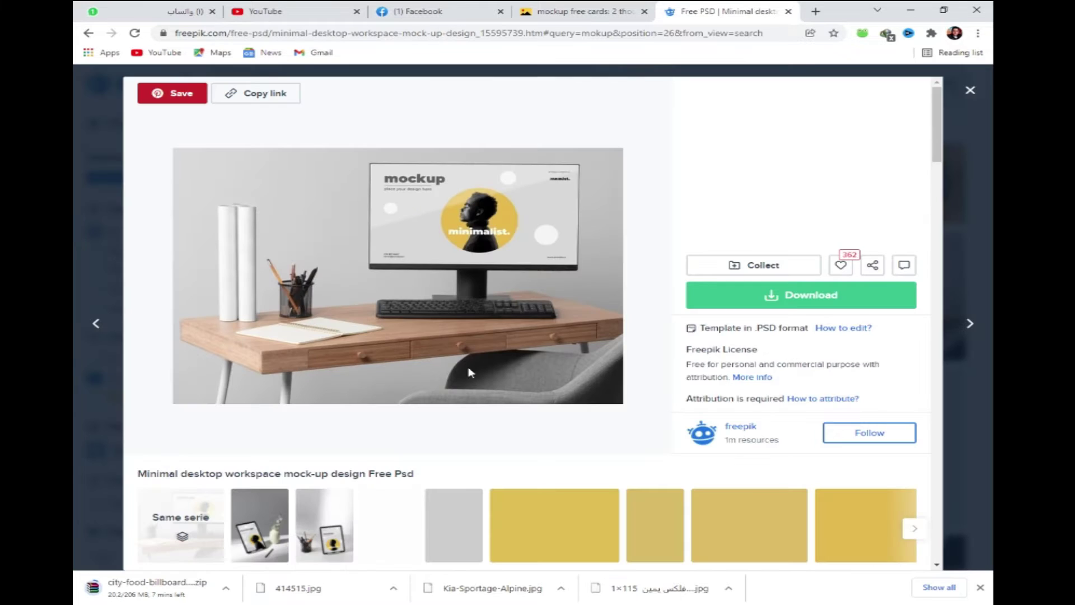
scroll(369, 277, "down", 2)
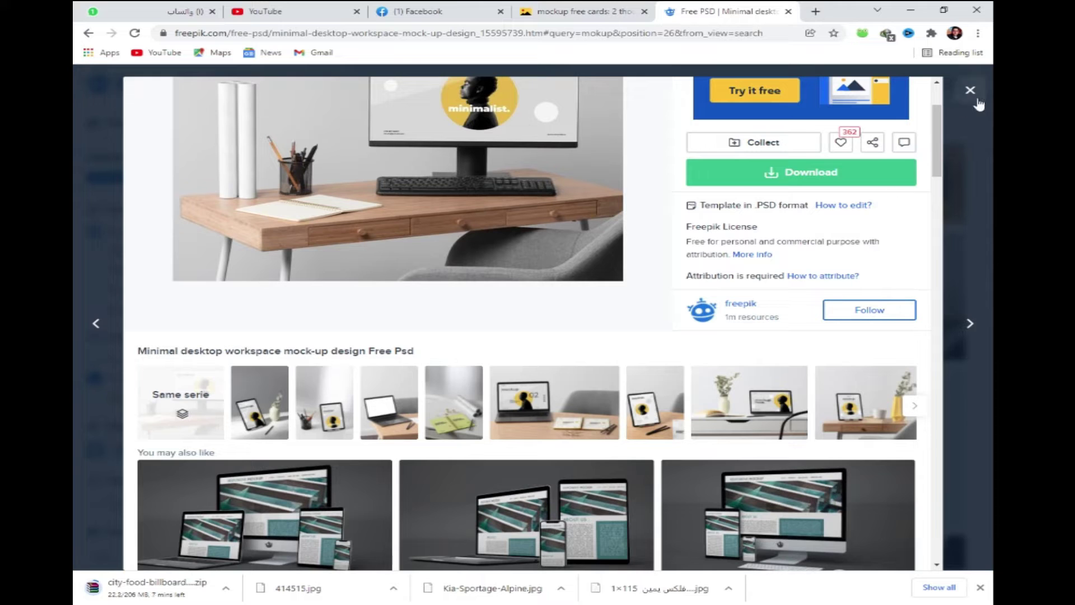
scroll(565, 338, "down", 3)
left_click(566, 339)
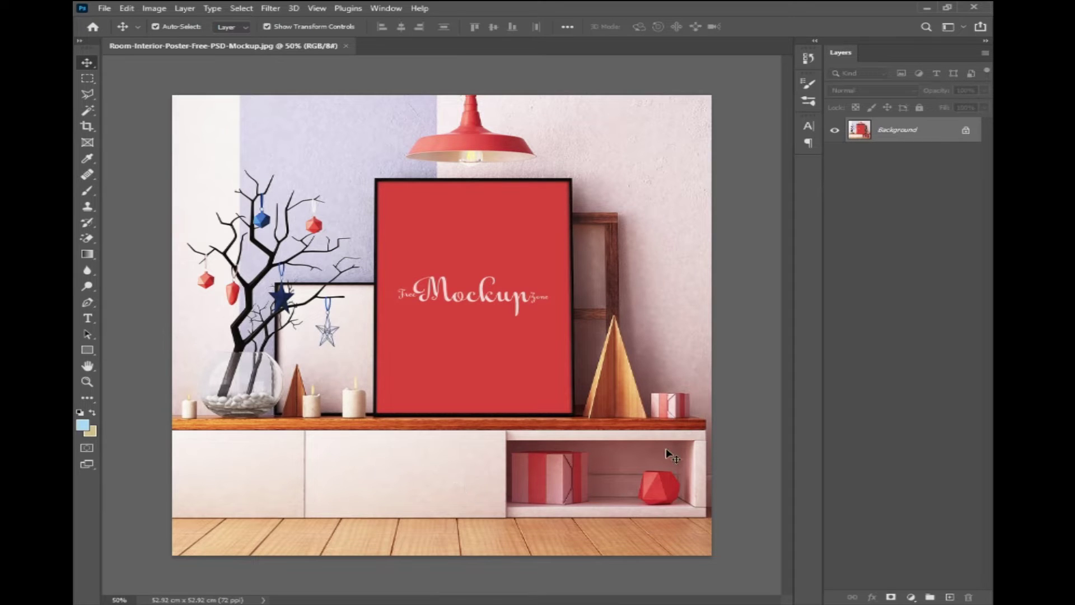
Step: Fill a rectangular selection over the red poster with light blue on new Layer 1
left_click(87, 94)
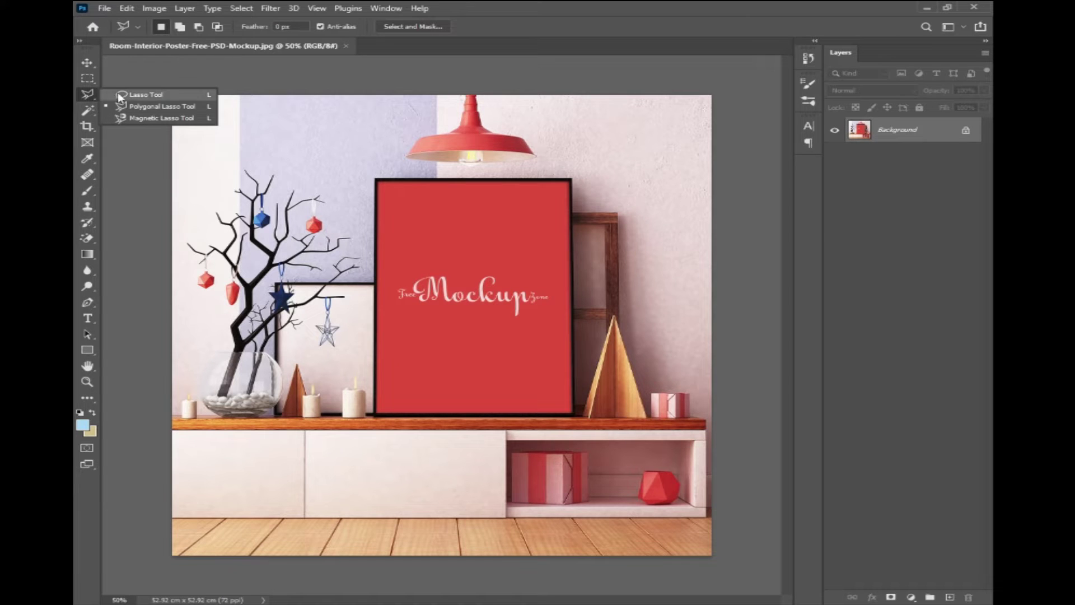
key("m")
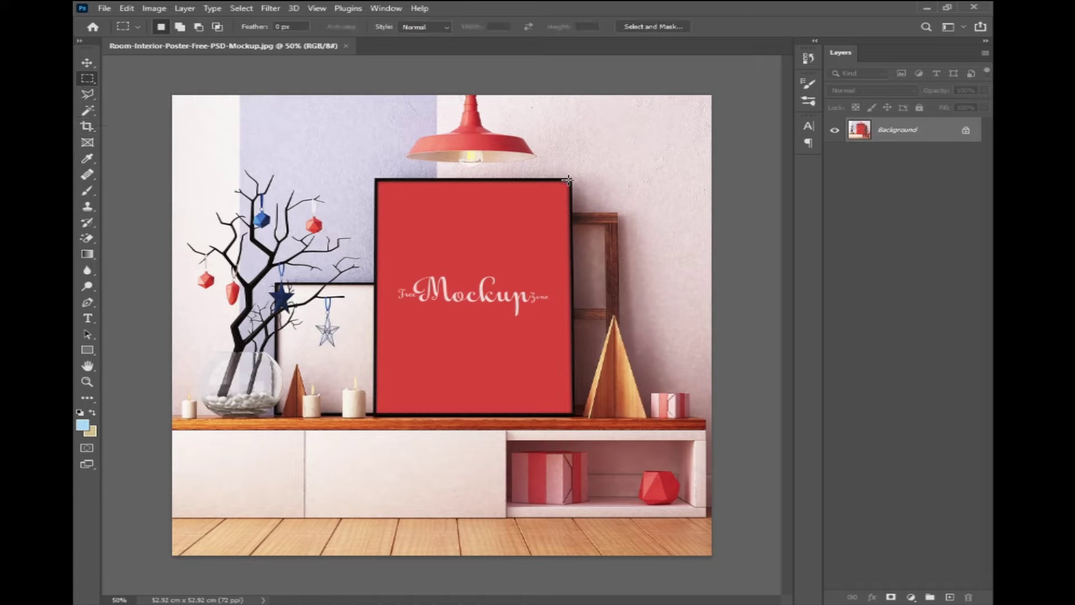
left_click_drag(570, 180, 376, 414)
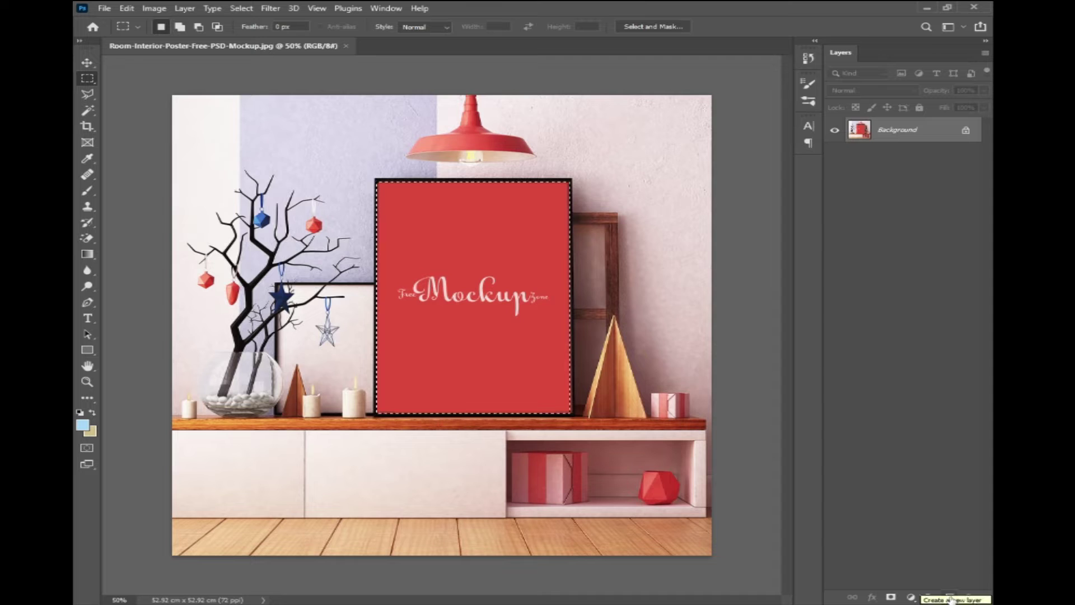
left_click(949, 597)
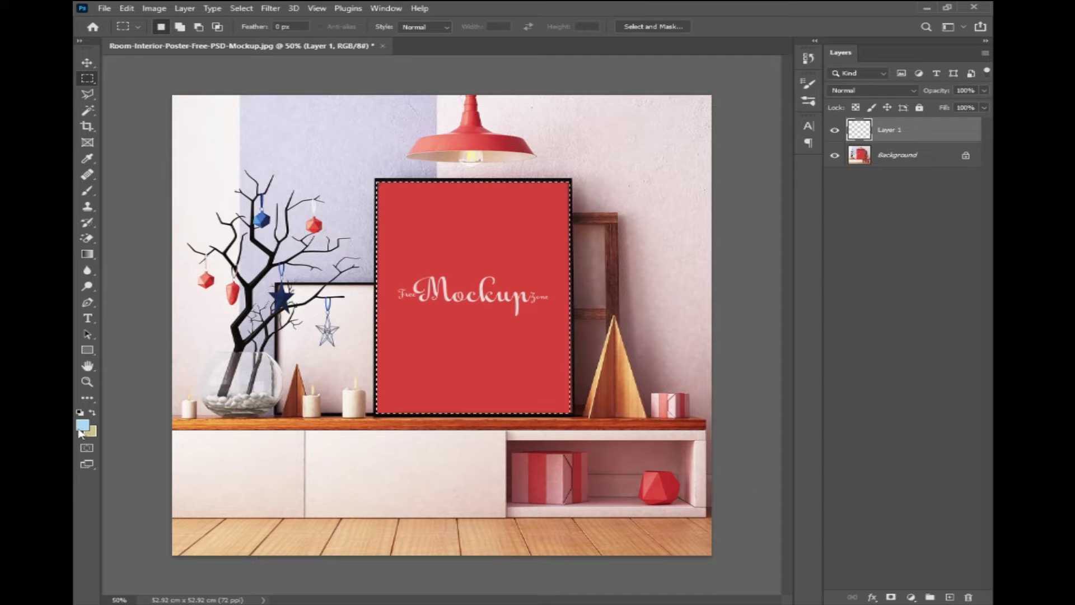
key("alt+BackSpace")
key("v")
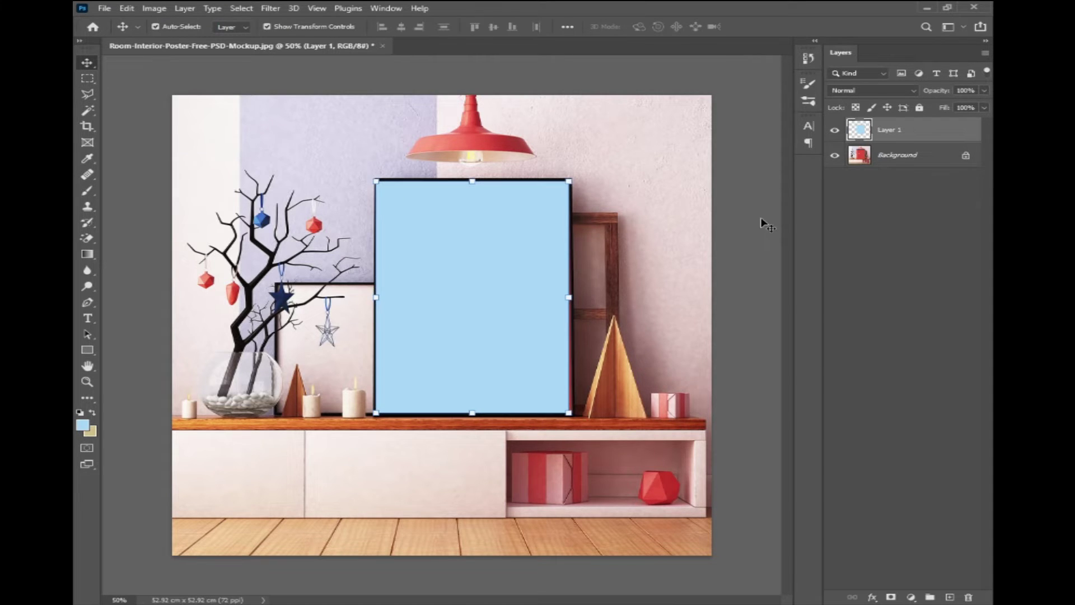
Step: Convert Layer 1 to a smart object
right_click(908, 130)
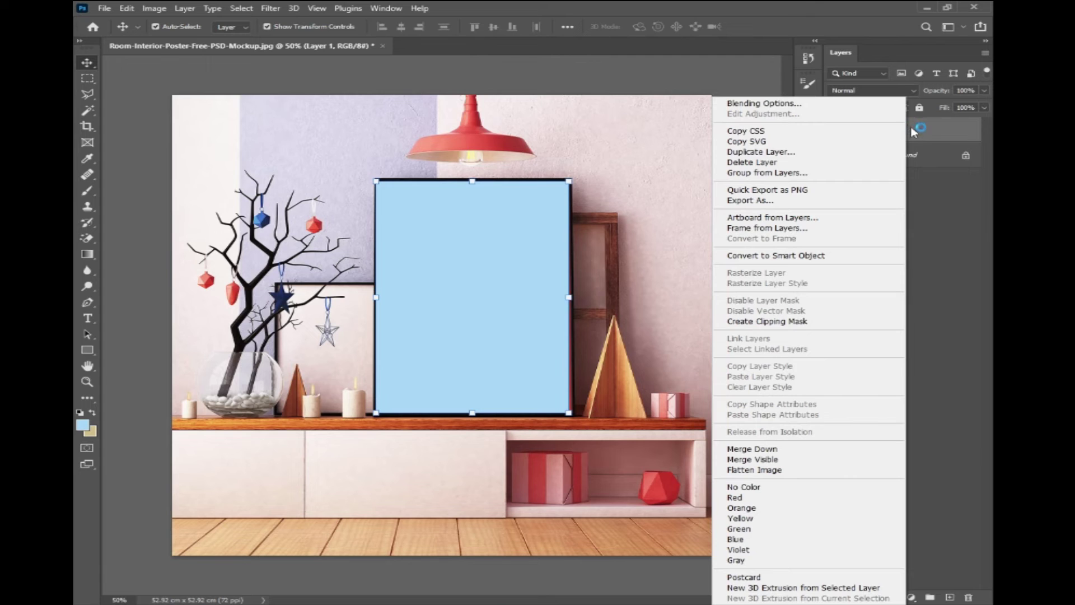
right_click(920, 131)
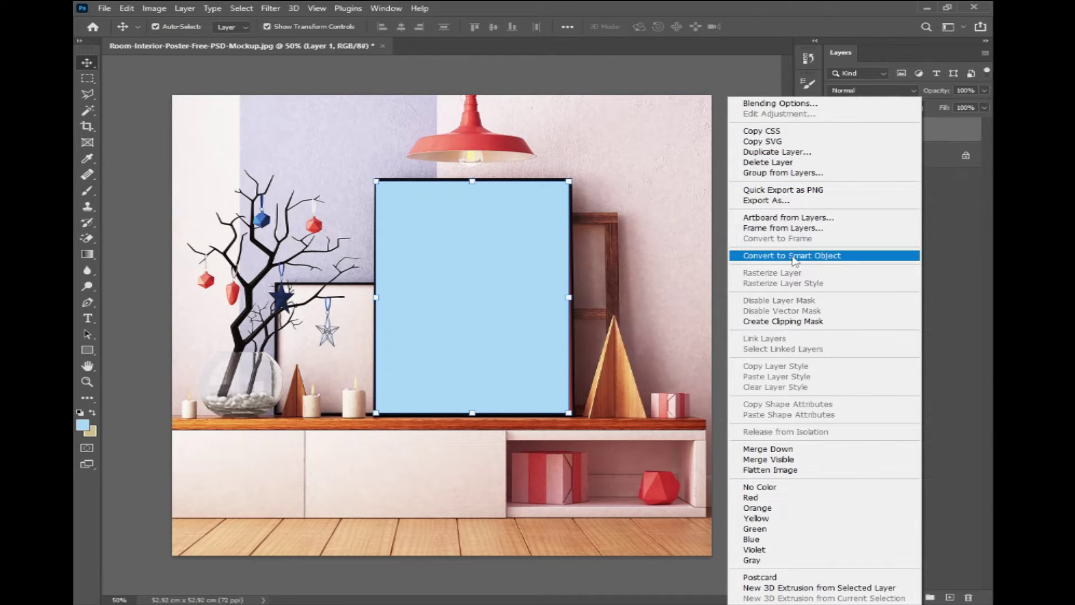
left_click(794, 256)
Step: Free-transform the blue smart object to about 101.77% width so its corners meet the frame edges
key("ctrl+plus")
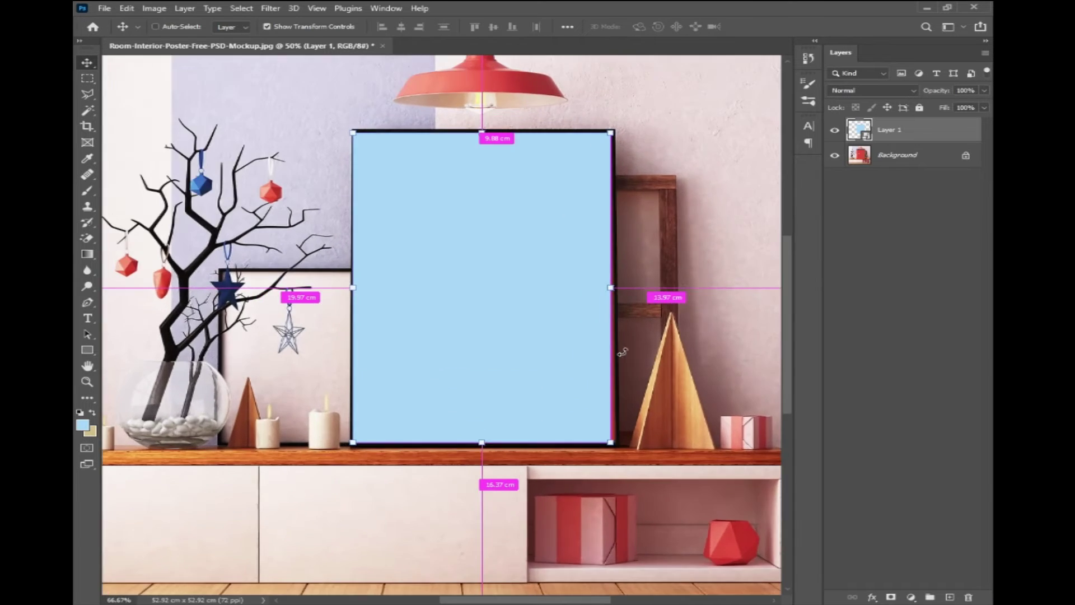
key("ctrl+plus")
key("ctrl+plus")
key("ctrl+t")
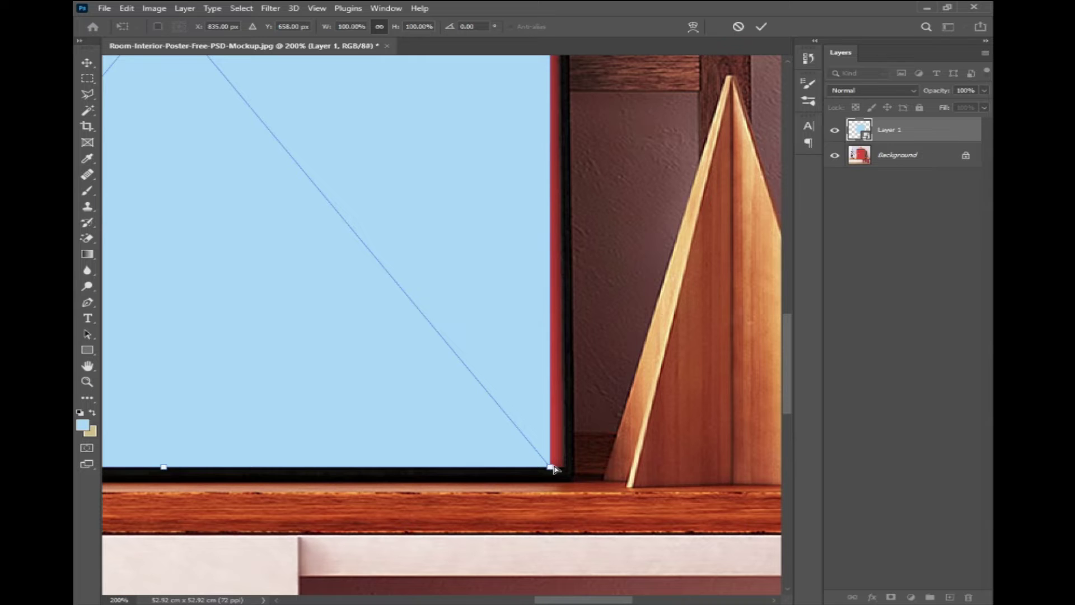
left_click_drag(552, 466, 564, 467)
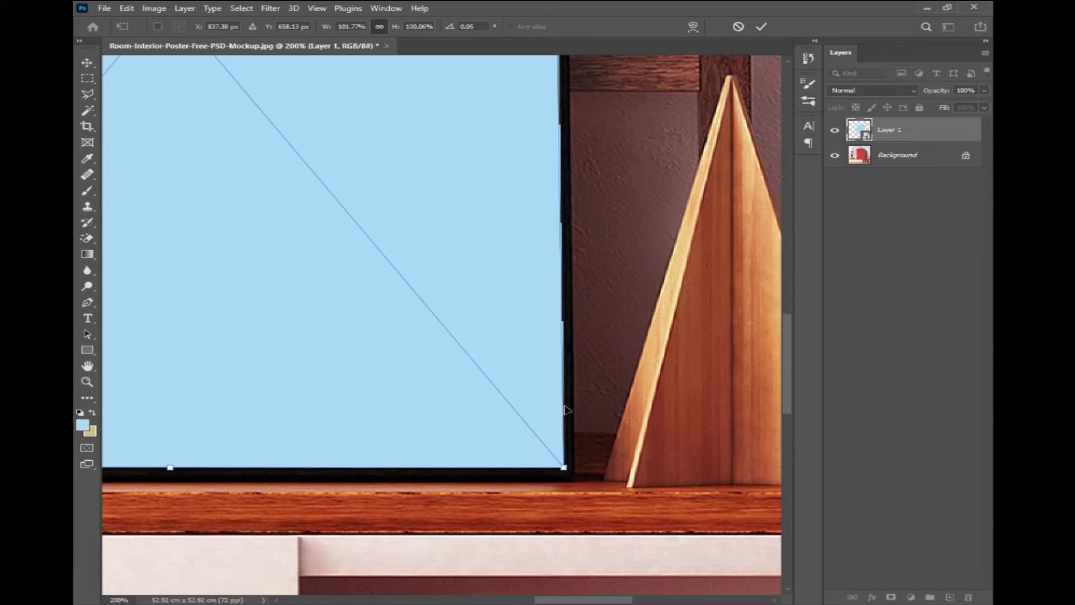
left_click_drag(524, 238, 516, 461)
left_click_drag(528, 425, 527, 476)
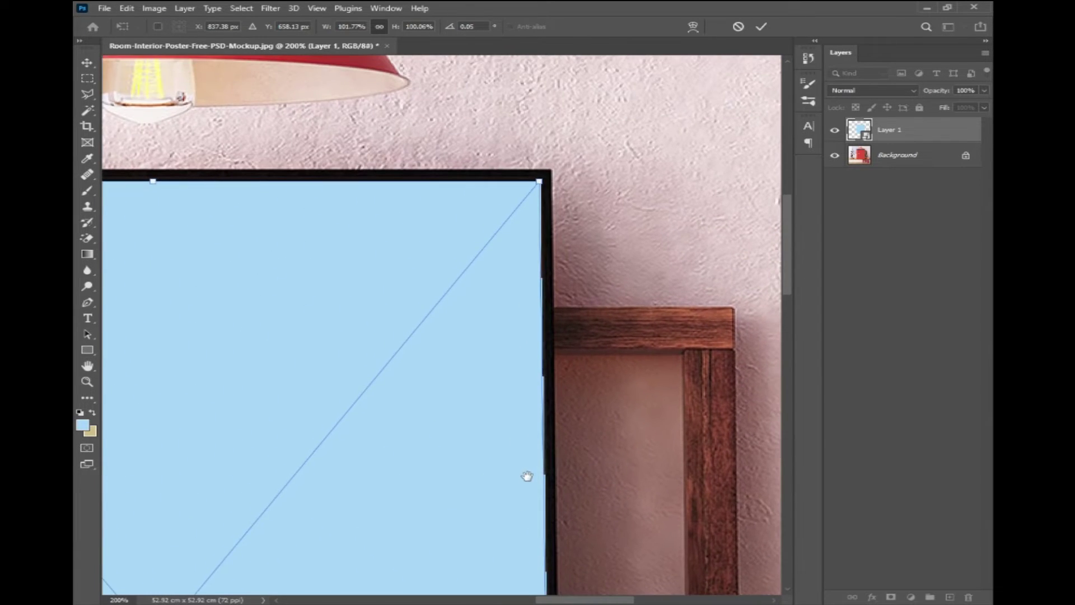
left_click_drag(539, 181, 533, 185)
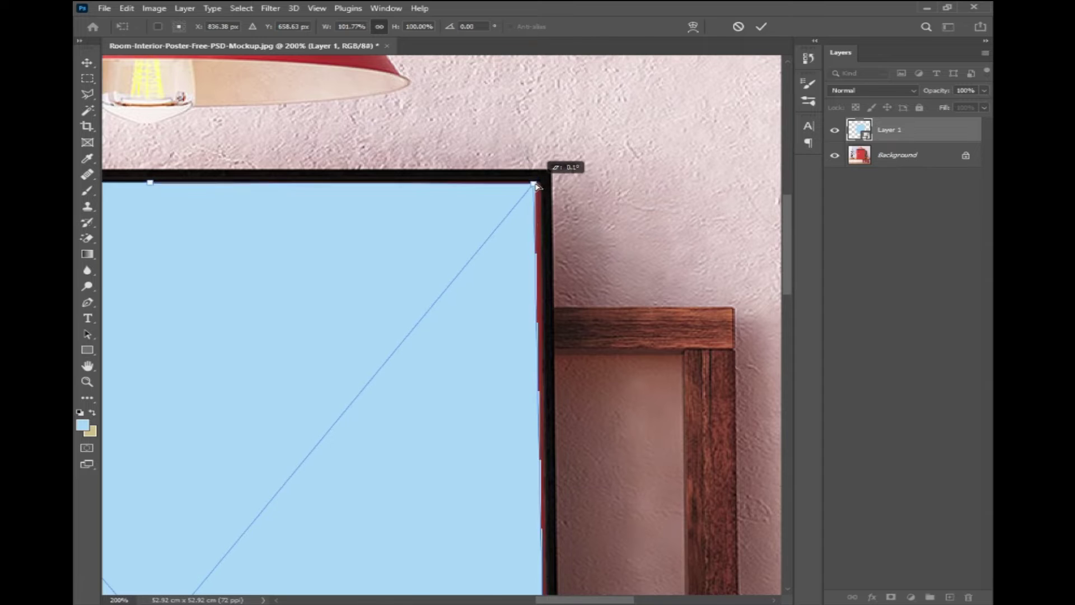
key("Return")
key("ctrl+0")
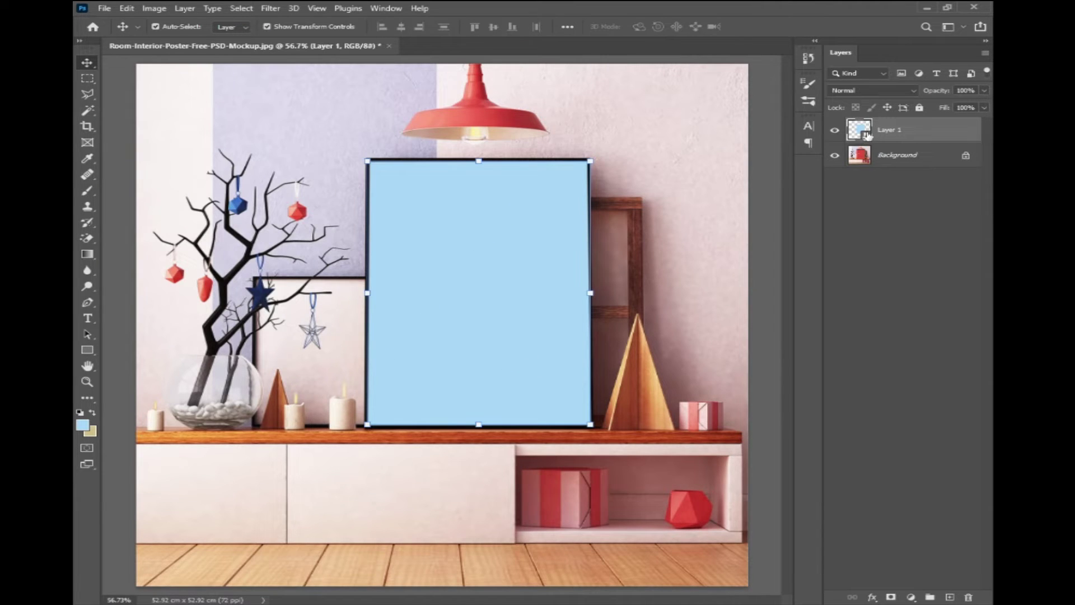
Step: Open Layer 1's smart object contents and drop the Arabic charity poster into them
double_click(867, 137)
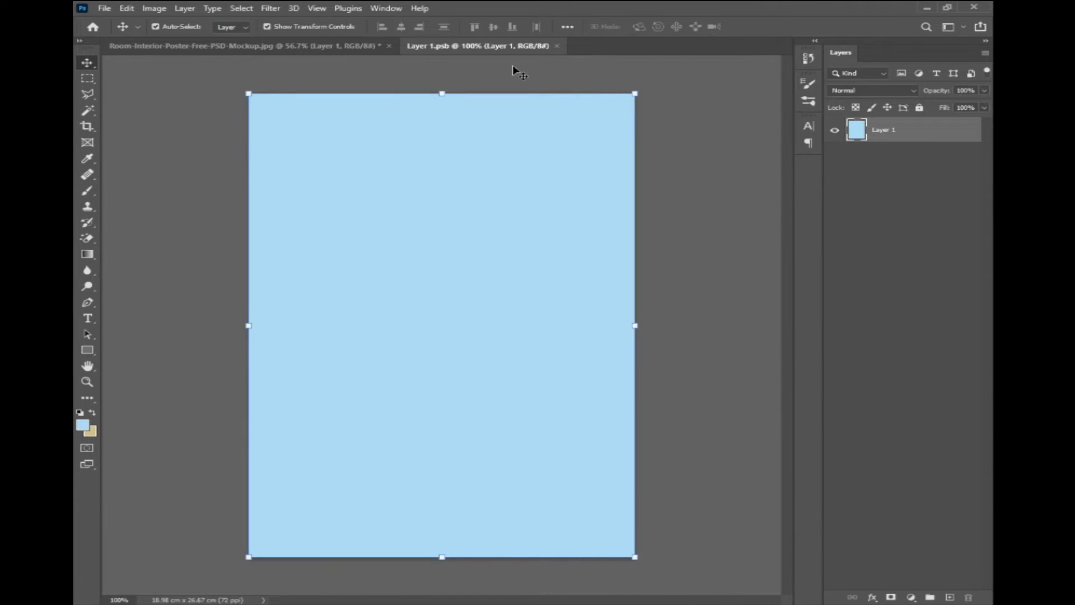
left_click(364, 46)
left_click(458, 48)
left_click_drag(743, 83, 712, 88)
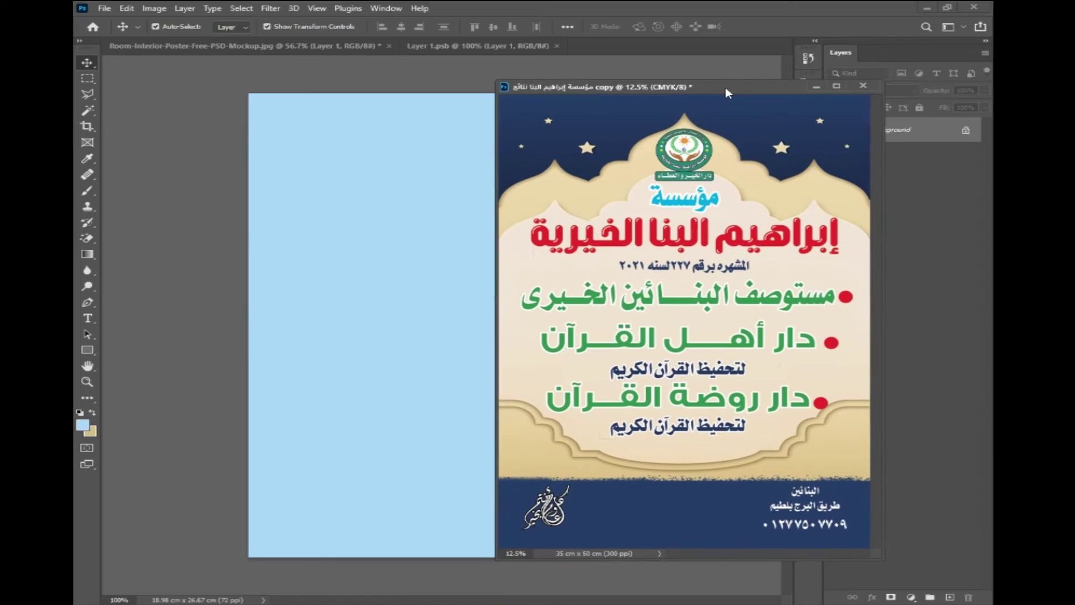
left_click_drag(685, 154, 368, 162)
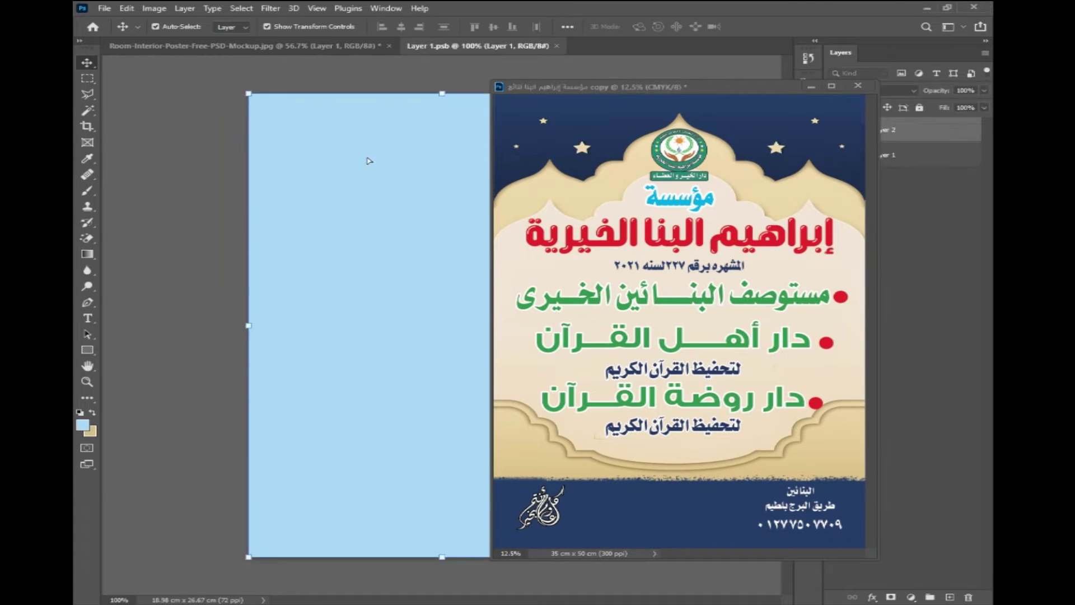
left_click(856, 86)
Step: Scale the poster to fill the blue page, save the contents, and return to the room mockup
key("ctrl+minus")
key("ctrl+minus")
key("ctrl+minus")
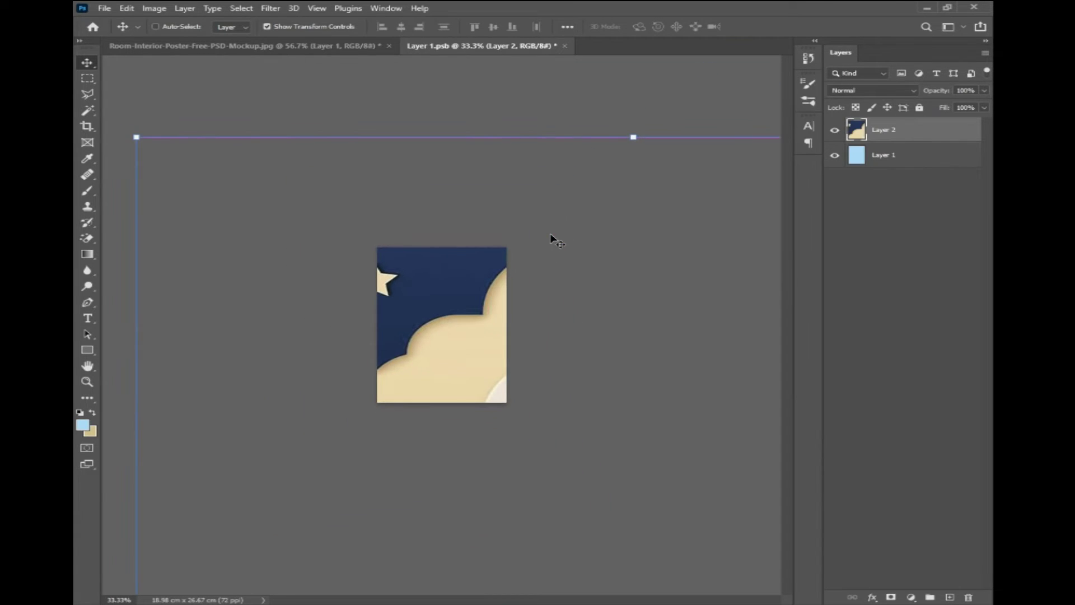
left_click_drag(136, 136, 458, 528)
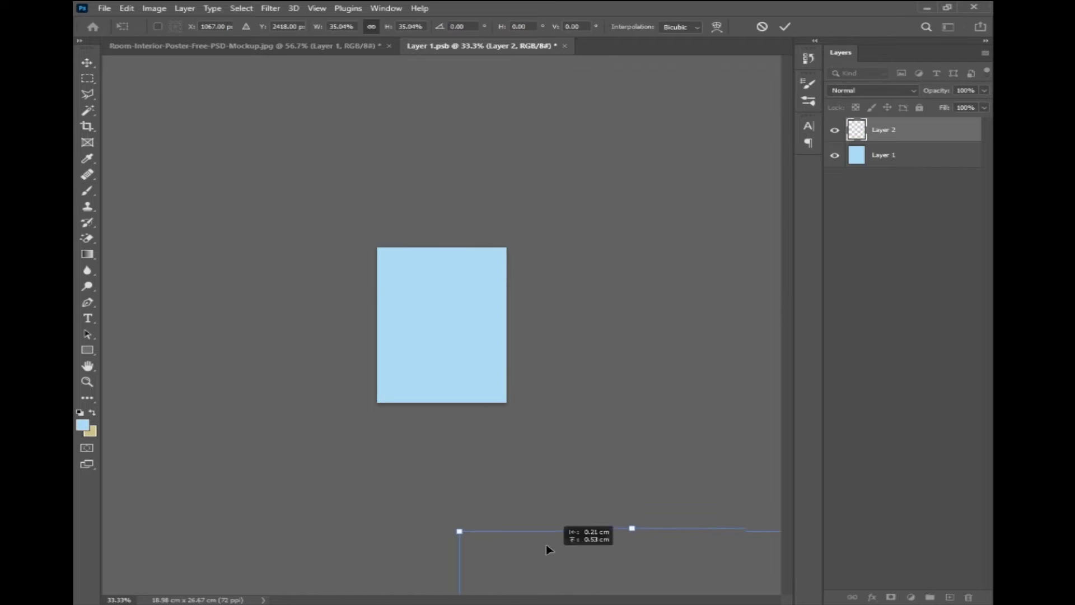
left_click_drag(550, 547, 393, 220)
left_click_drag(643, 195, 532, 312)
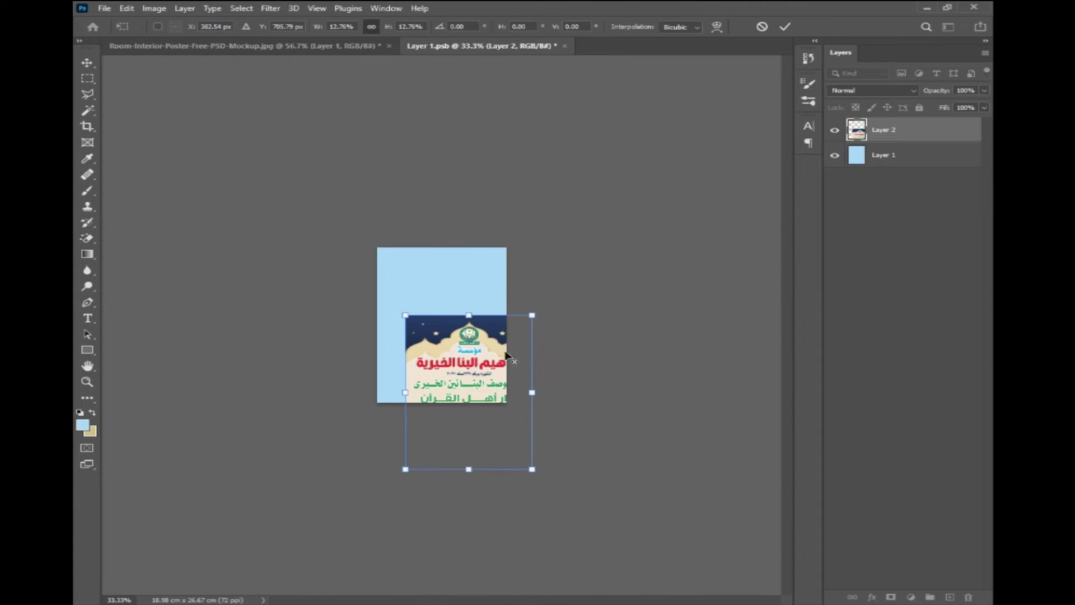
left_click_drag(492, 368, 466, 324)
key("ctrl+plus")
key("ctrl+plus")
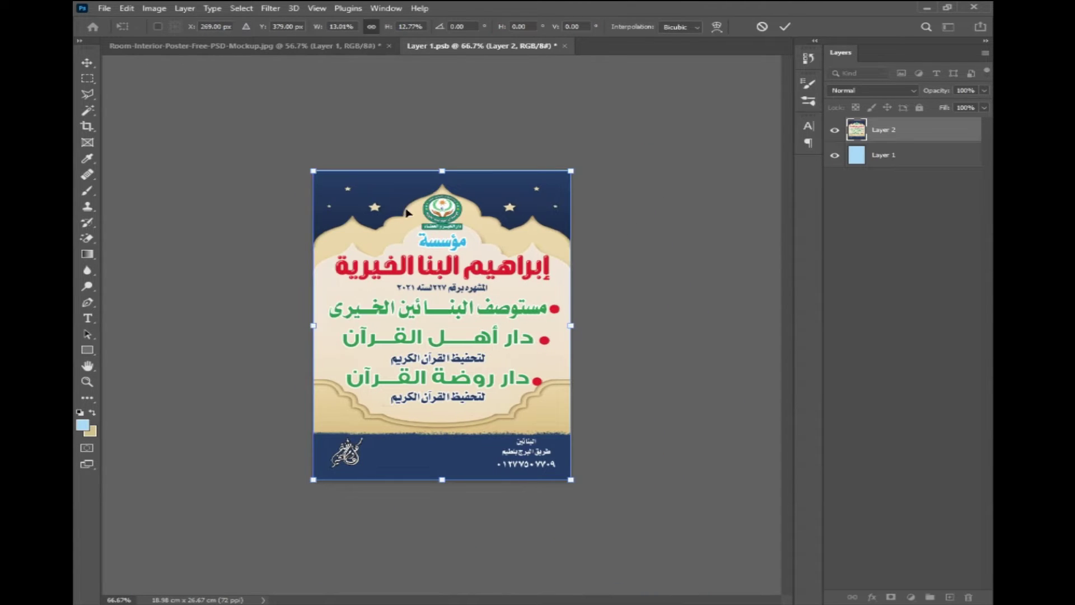
key("Return")
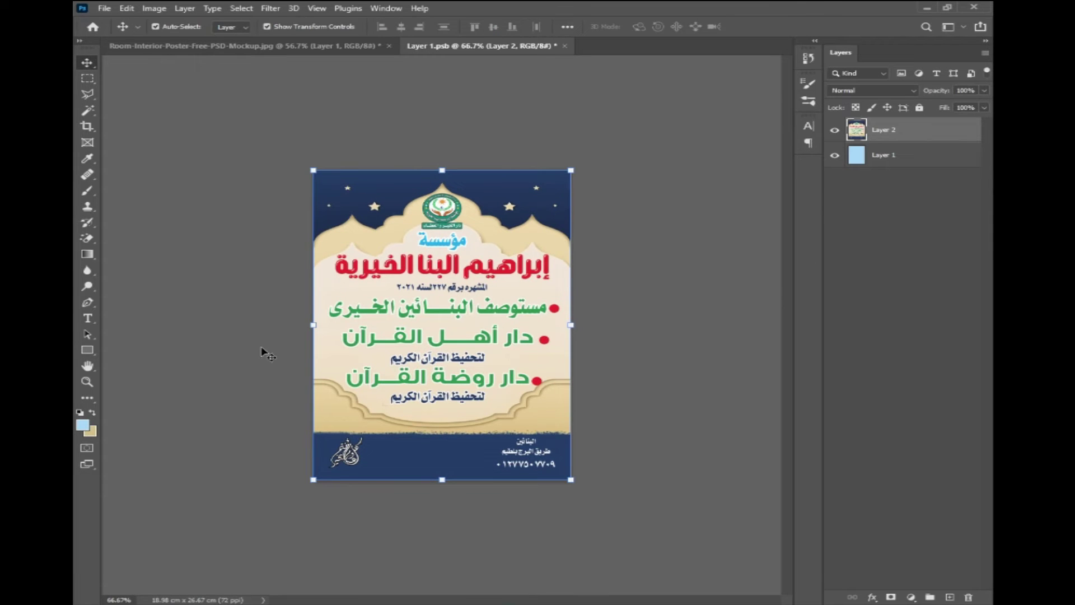
key("ctrl+s")
left_click(355, 45)
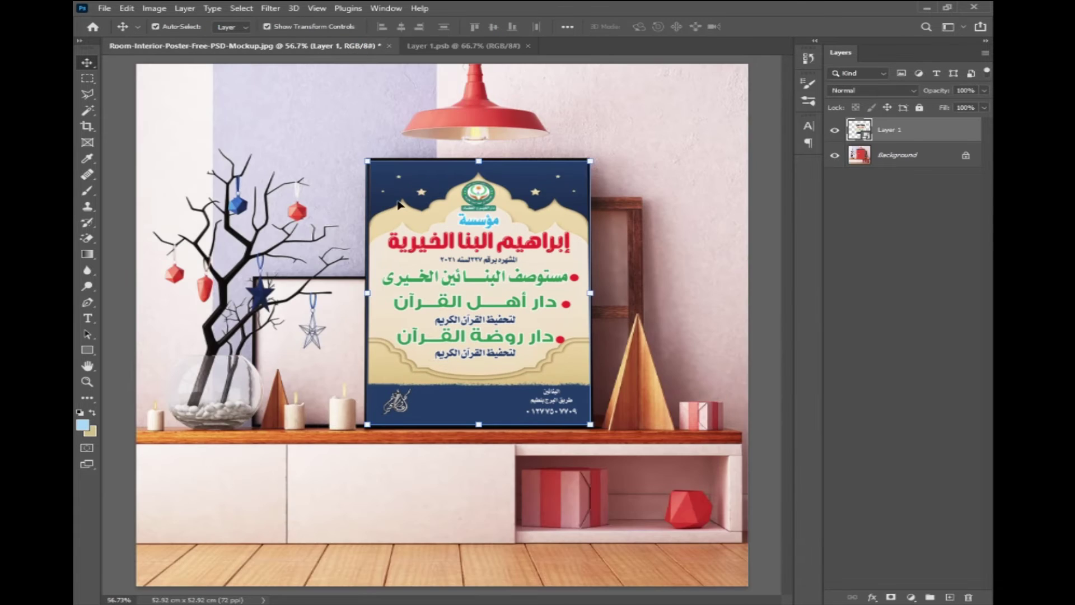
key("ctrl+minus")
key("ctrl+minus")
Step: Make a flattened duplicate of the blue Arabic office poster and close the poster documents
left_click(666, 295)
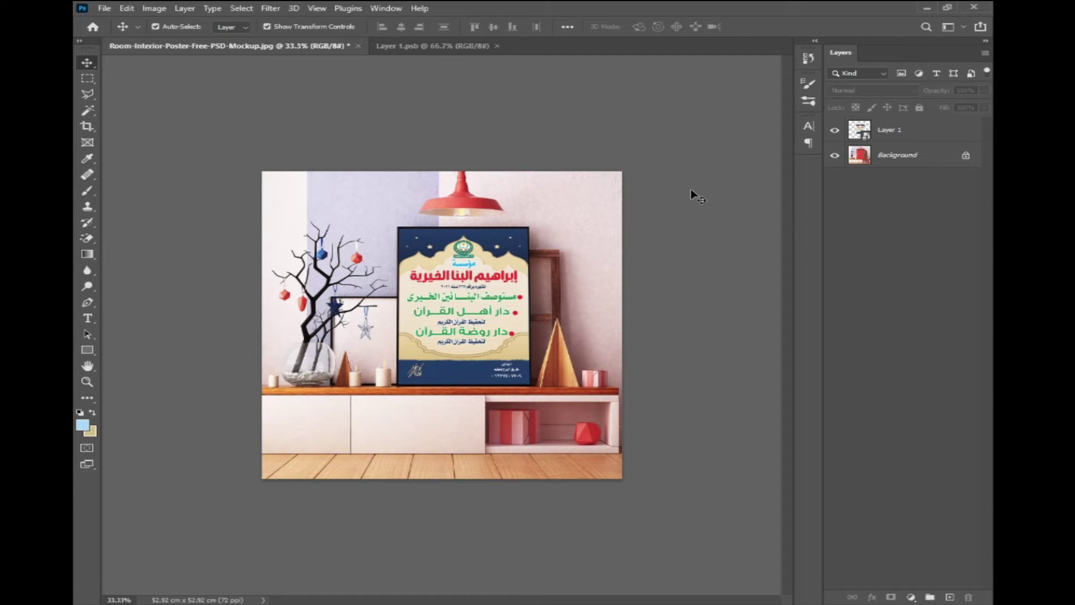
key("ctrl+Tab")
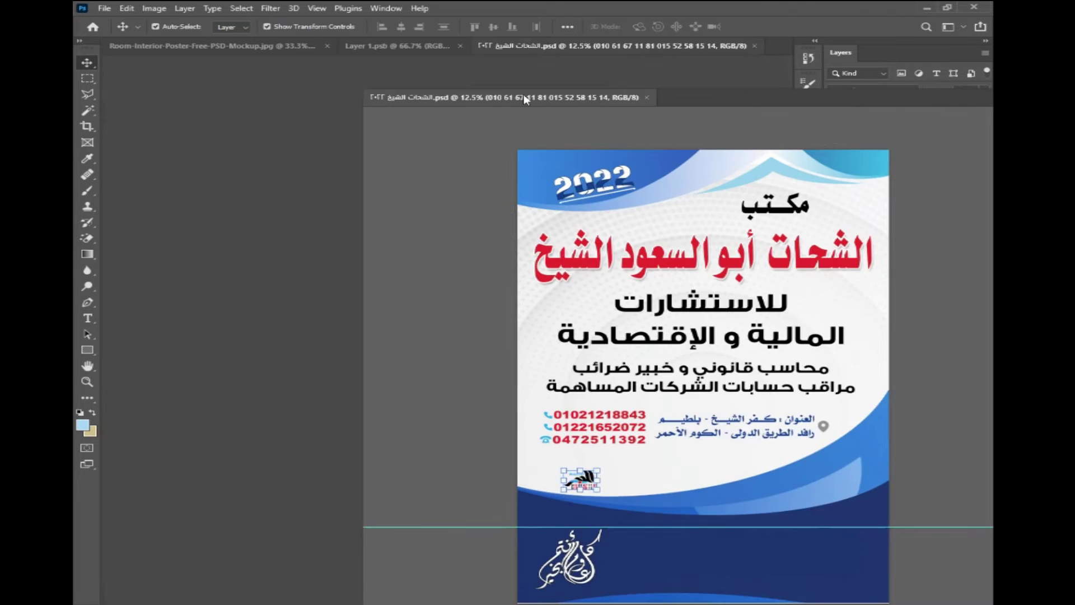
left_click_drag(680, 99, 526, 95)
right_click(527, 96)
left_click(559, 105)
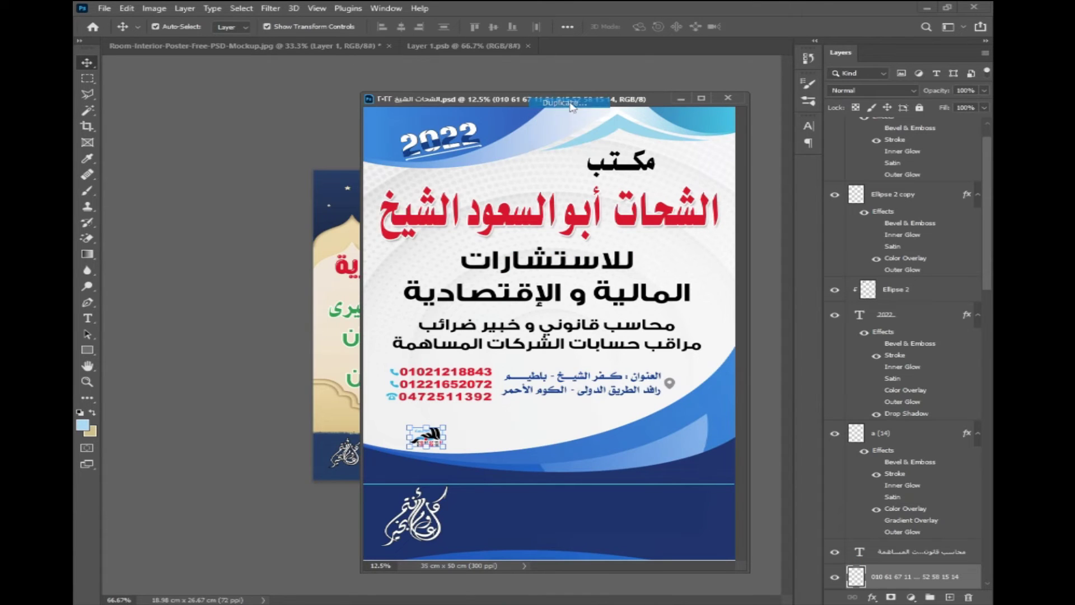
left_click(645, 191)
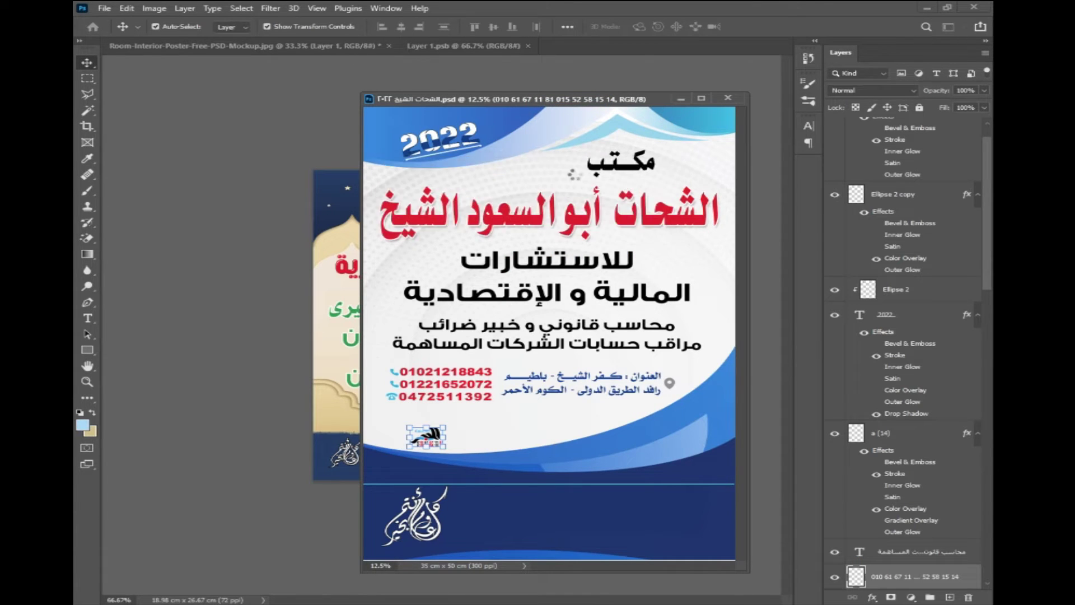
left_click(526, 115)
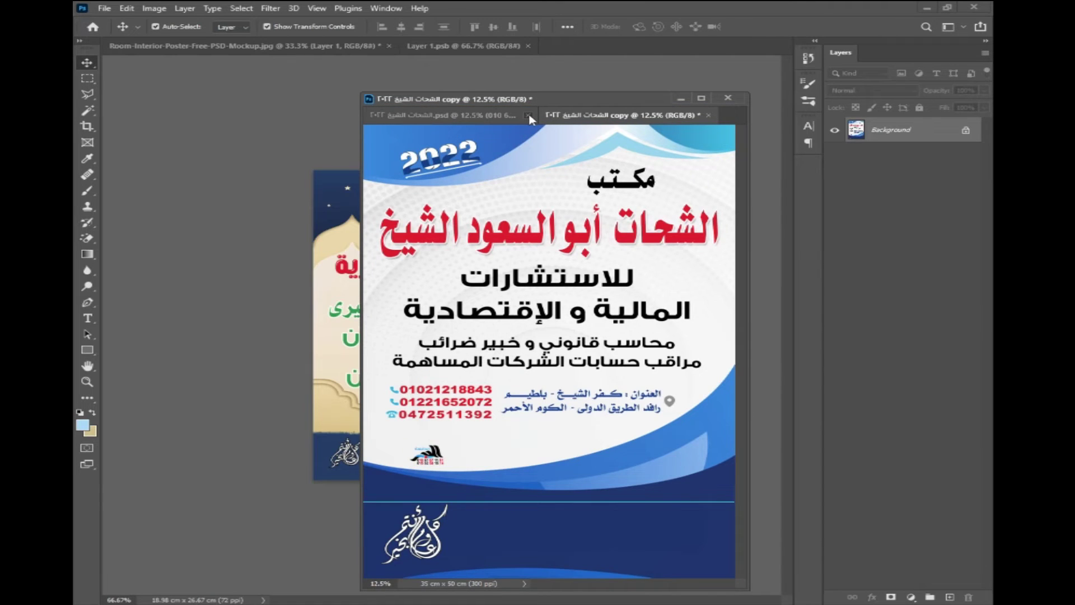
key("ctrl+w")
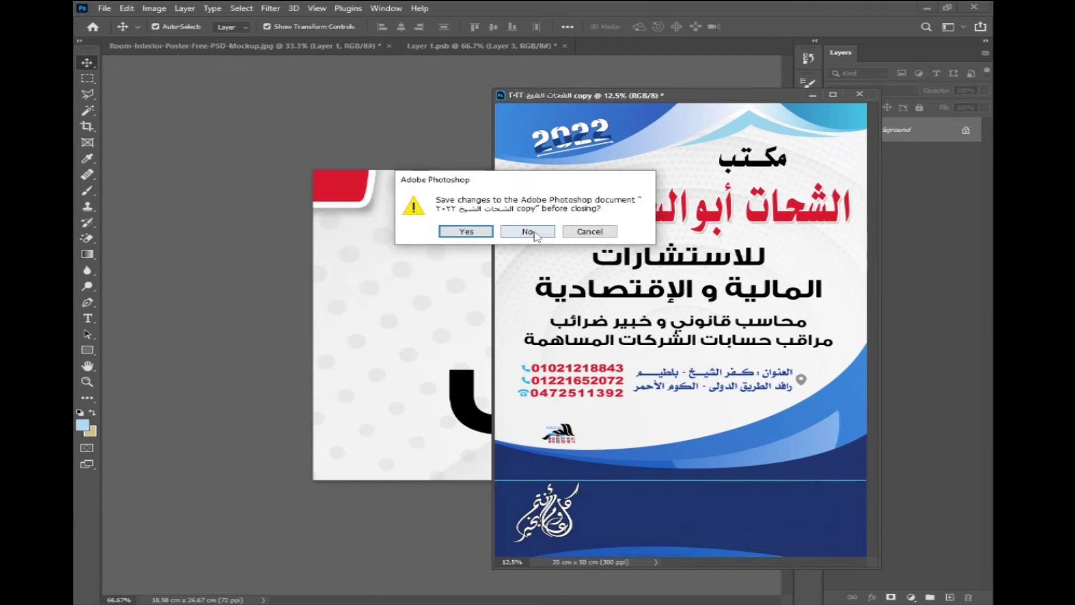
left_click(527, 231)
Step: Paste the poster into Layer 1.psb, scale it to the frame, save, and return to the mockup
key("ctrl+minus")
key("ctrl+t")
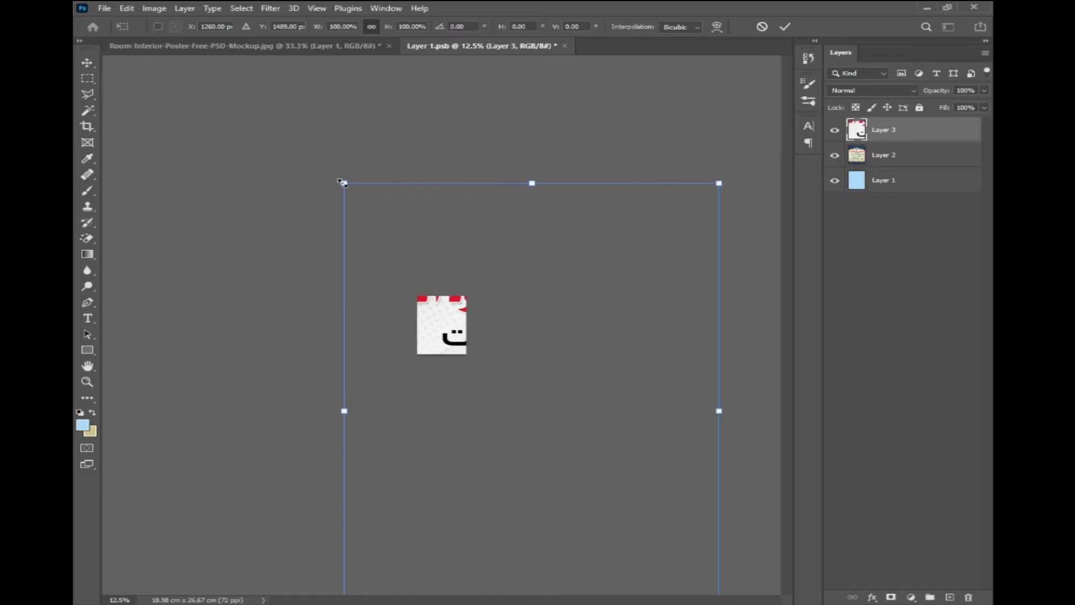
left_click_drag(342, 182, 484, 348)
left_click_drag(545, 408, 473, 358)
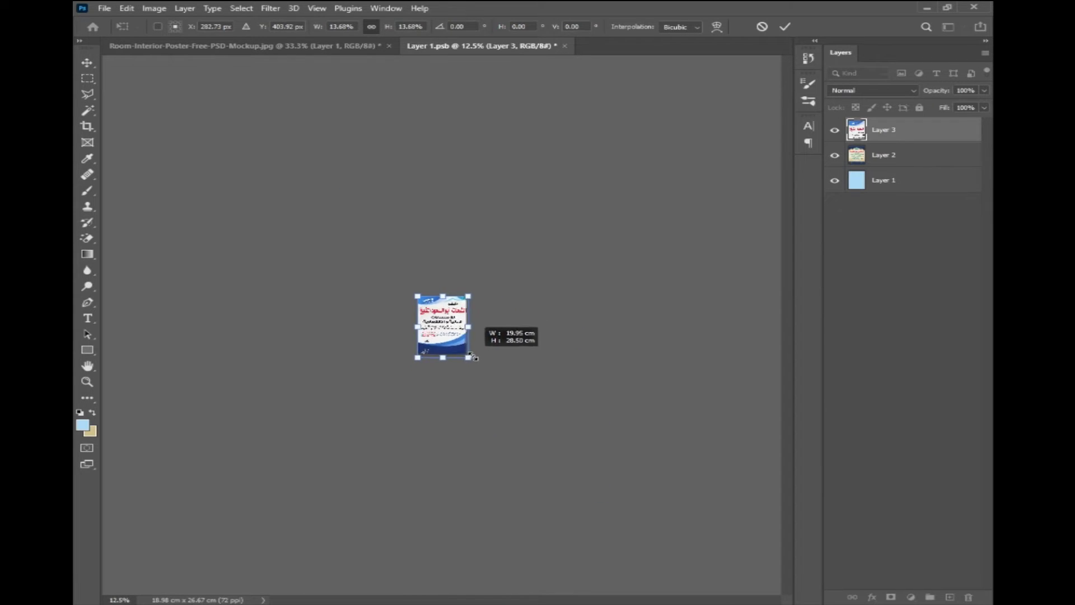
key("Return")
key("ctrl+plus")
key("ctrl+plus")
key("ctrl+plus")
key("ctrl+s")
left_click(241, 45)
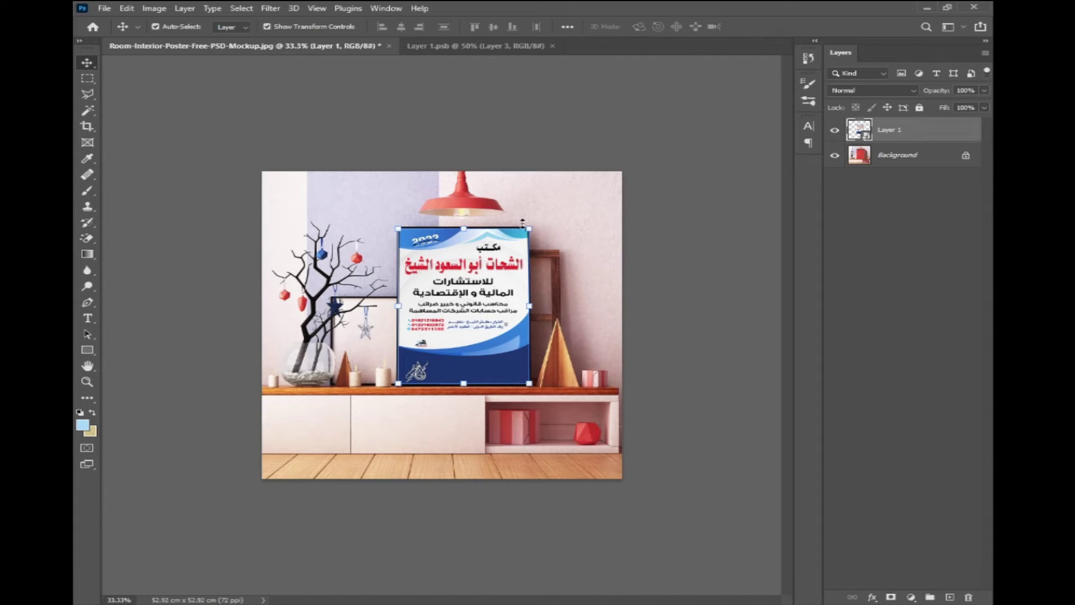
left_click(676, 226)
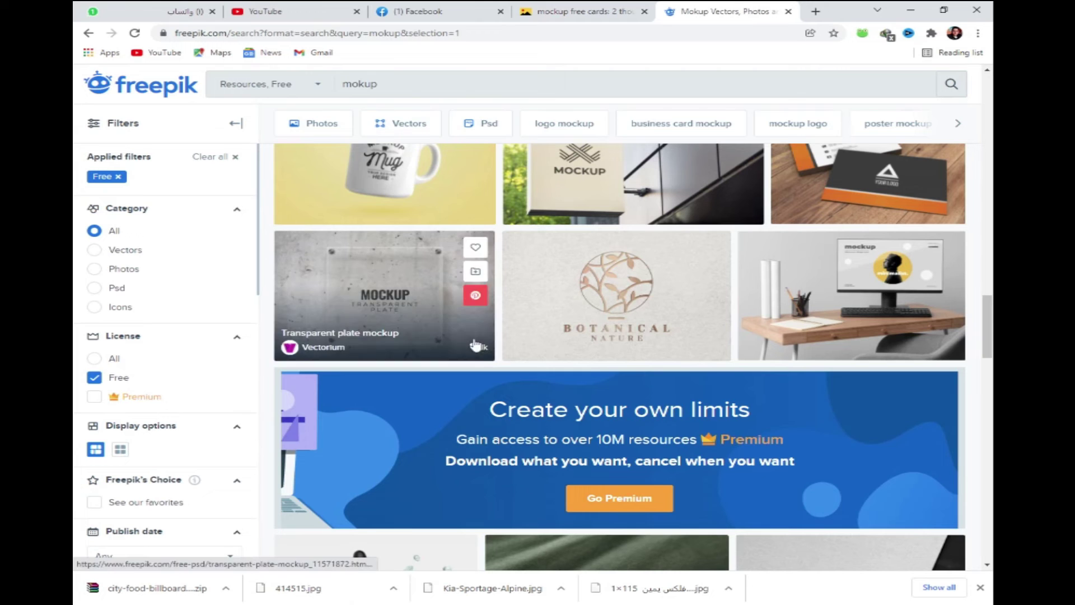
Step: Scroll up and down through Freepik's free mockup results
scroll(735, 288, "up", 5)
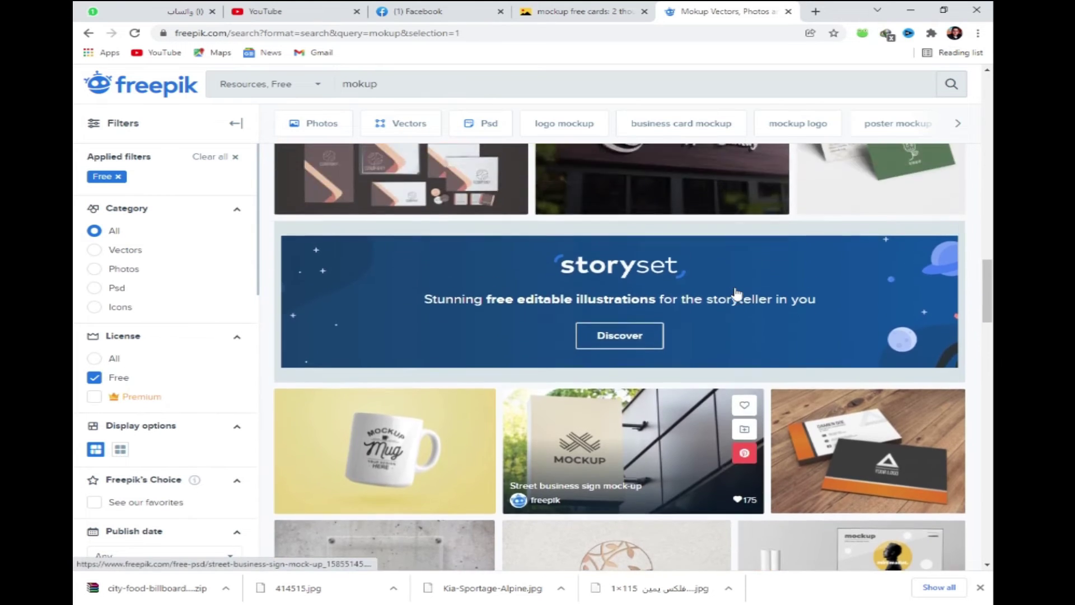
scroll(735, 293, "down", 10)
scroll(735, 293, "down", 1)
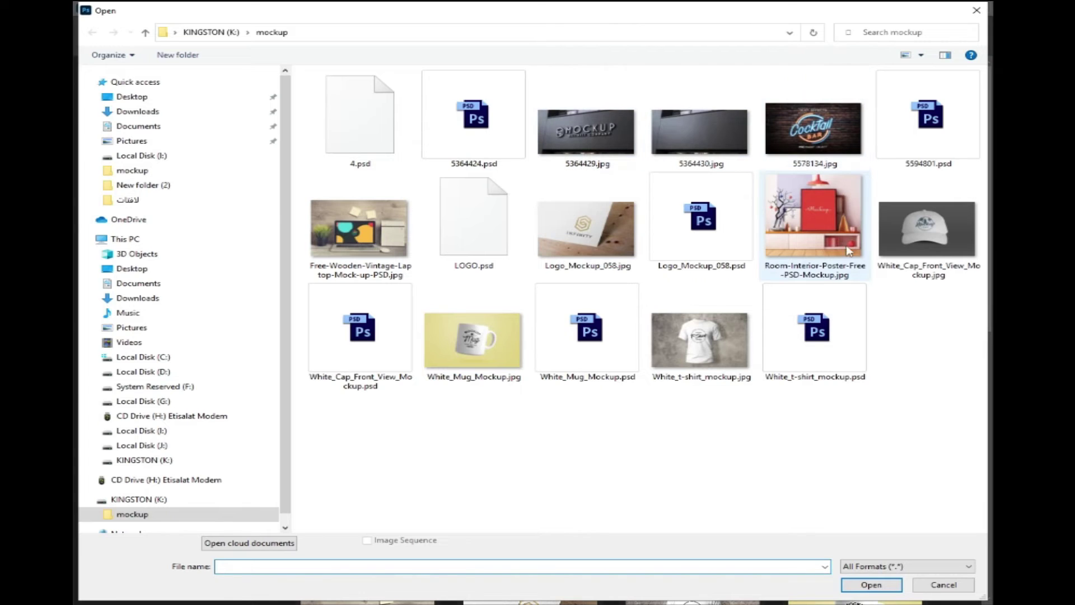
Step: Open Logo_Mockup_058.psd and edit its LOGO.psb smart object containing the INFINITY logo
left_click(704, 233)
double_click(703, 232)
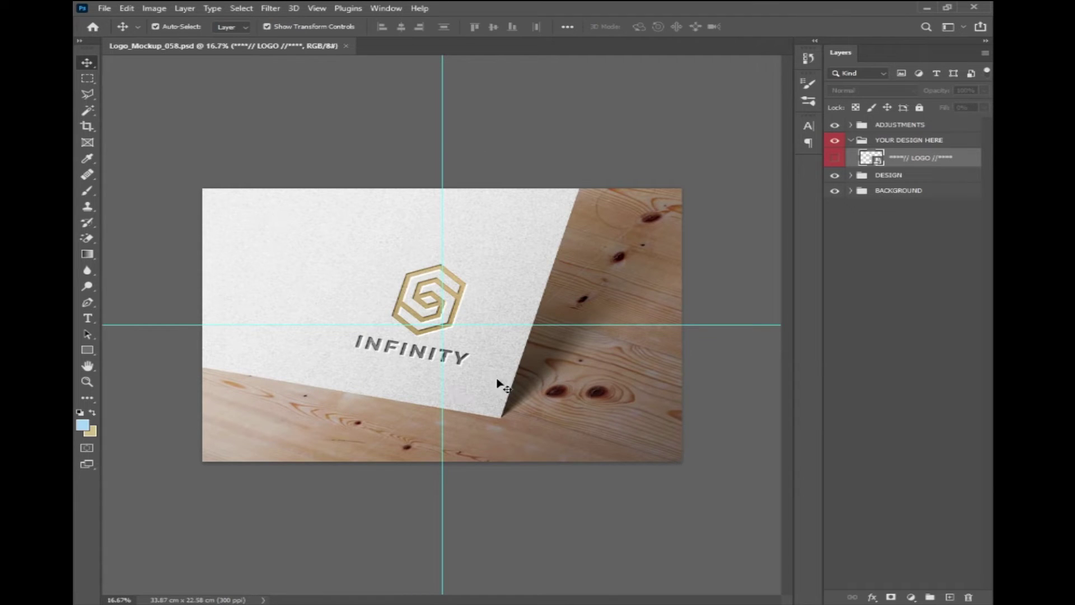
double_click(876, 159)
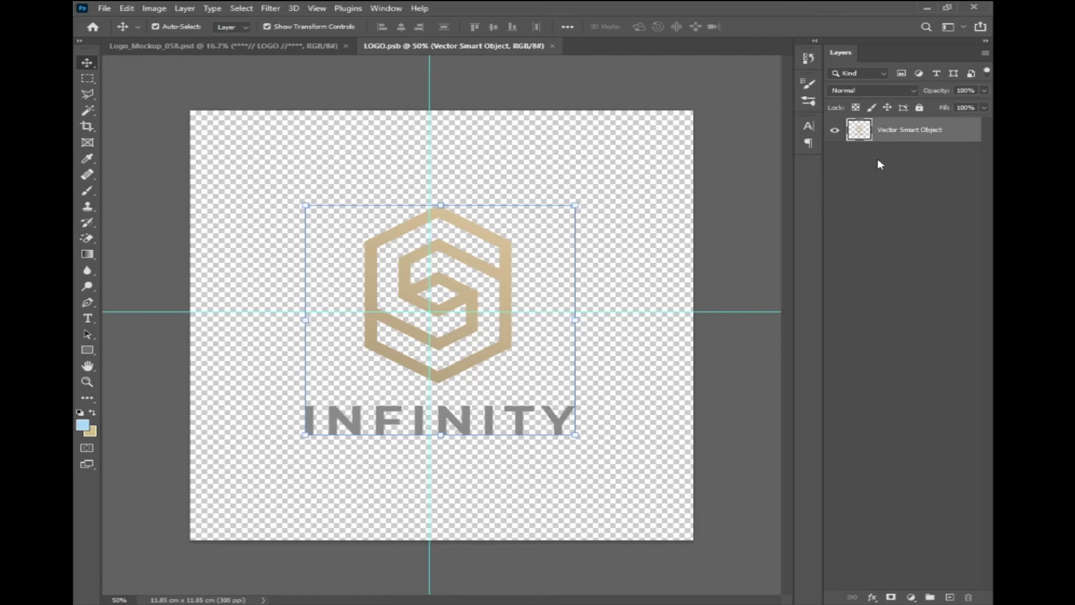
Step: Open LOGO.psd and drag the SA logo Group 1 into LOGO.psb
left_click(103, 9)
left_click(124, 35)
double_click(440, 260)
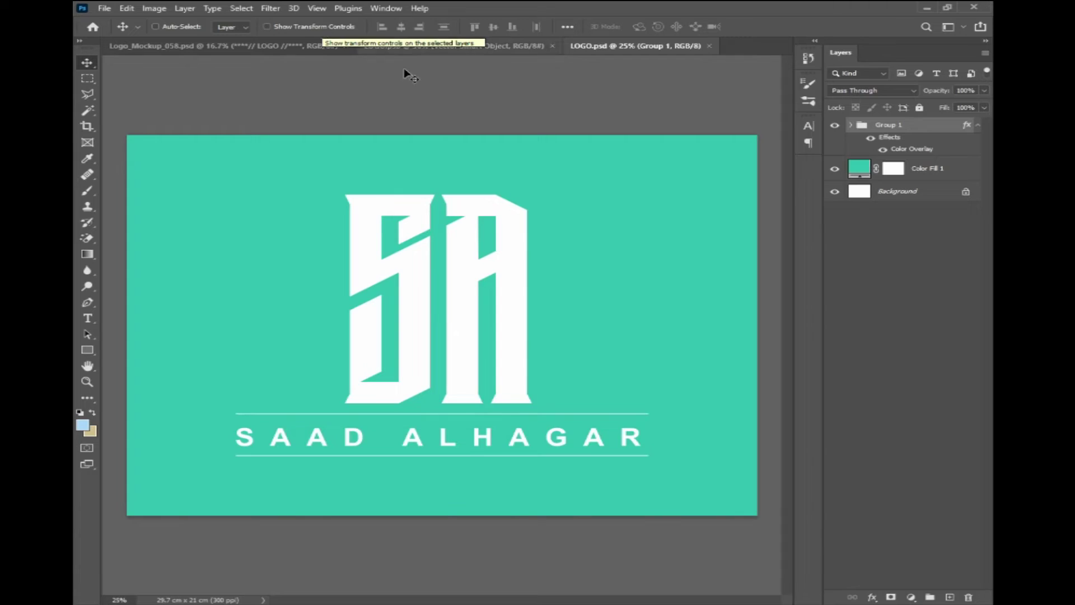
mouse_move(482, 210)
left_mouse_down()
mouse_move(415, 109)
mouse_move(449, 211)
left_mouse_up()
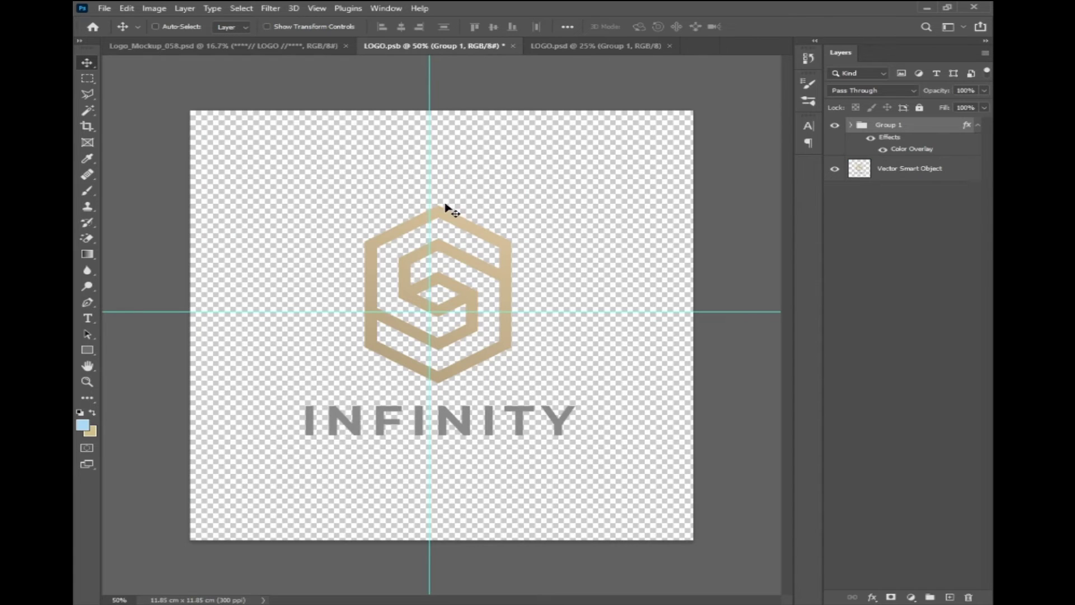
Step: Sample gold from the Infinity logo as foreground and a darker gold as background colour
left_click(84, 425)
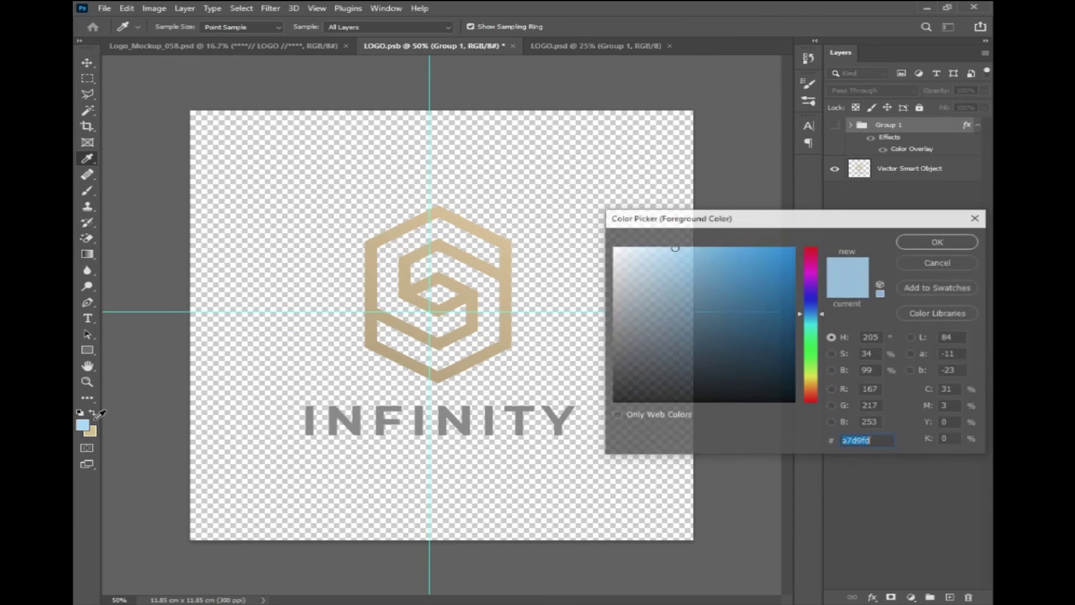
left_click(443, 205)
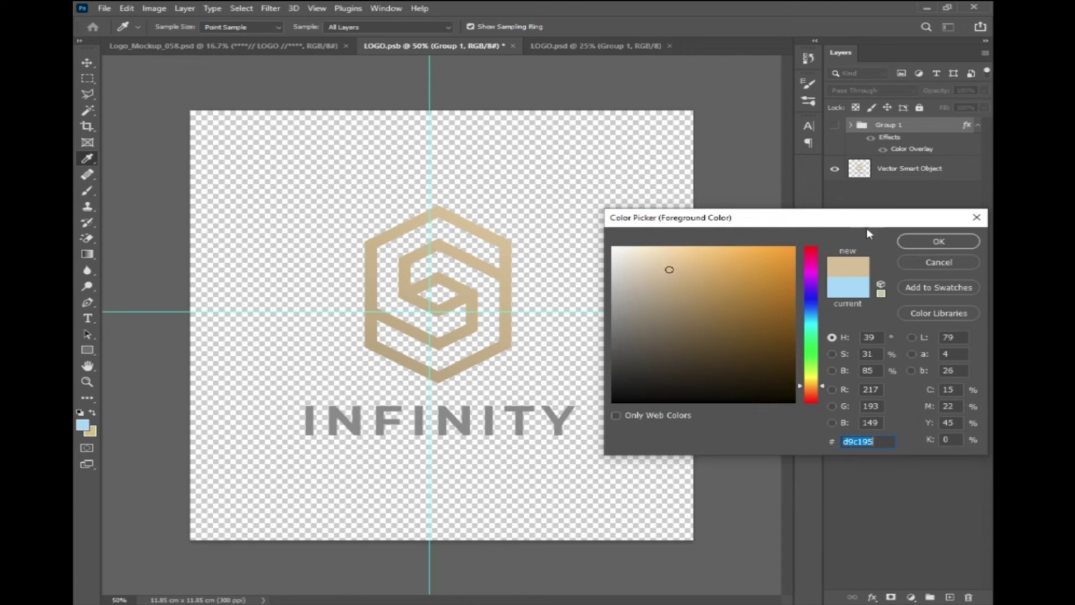
left_click(938, 241)
key("v")
left_click(90, 432)
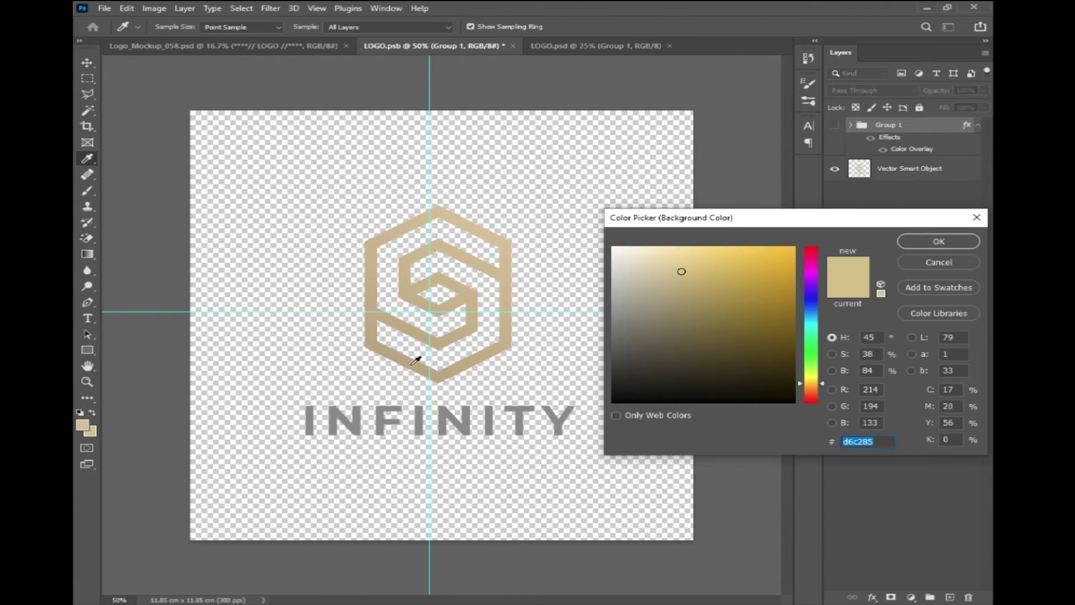
left_click(412, 364)
left_click(924, 247)
key("v")
Step: Show and expand the SA logo group, then select the SA letters layer
left_click(835, 125)
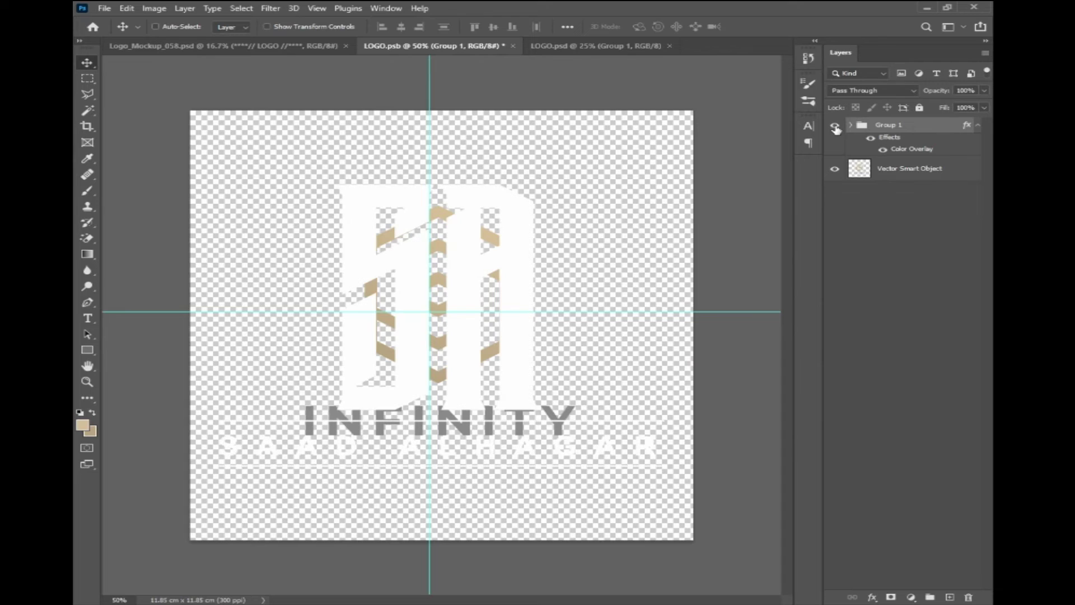
left_click(851, 125)
left_click(876, 247)
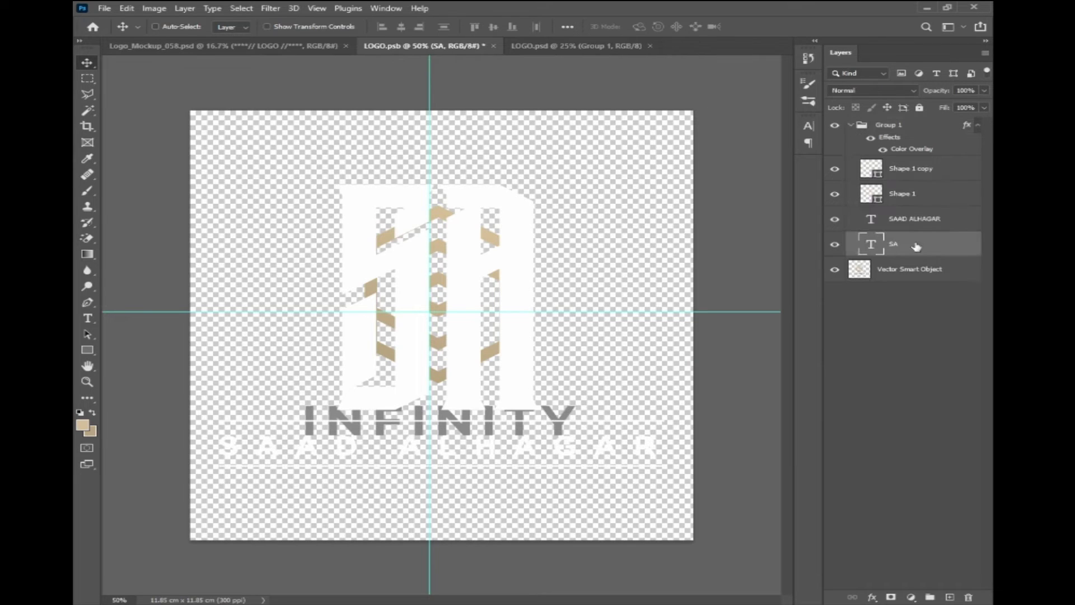
Step: Apply the Basics Foreground to Background gold gradient overlay to the SA letters layer
left_click(873, 598)
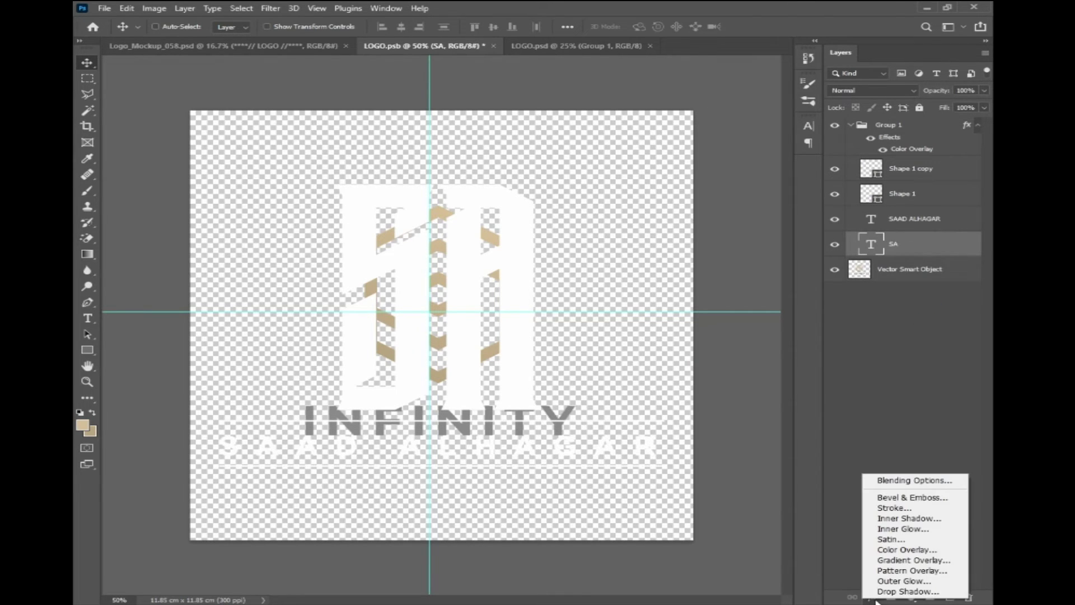
left_click(902, 560)
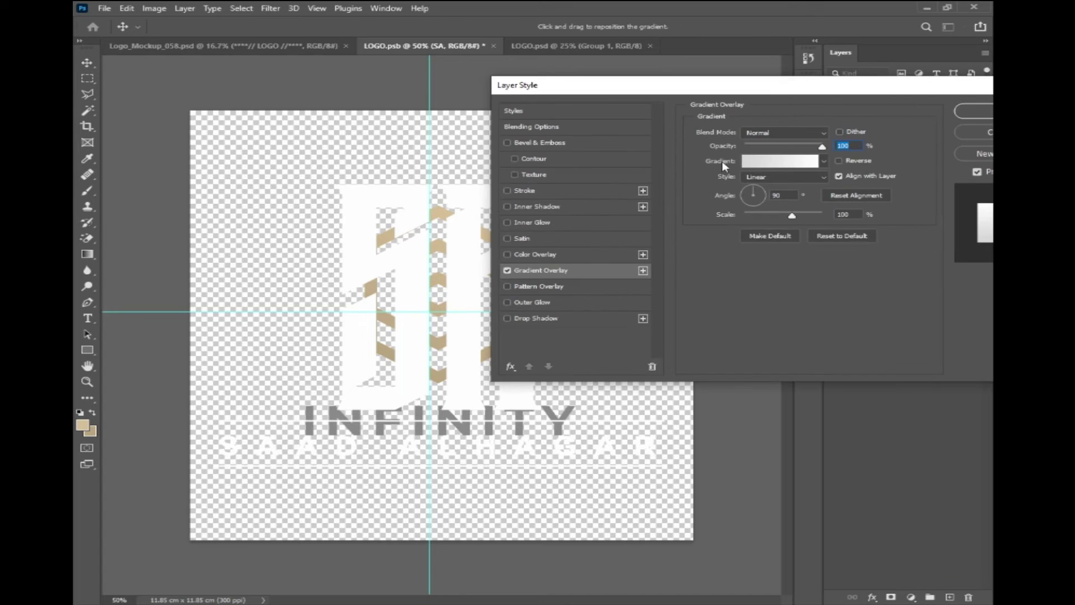
left_click(786, 162)
left_click(636, 198)
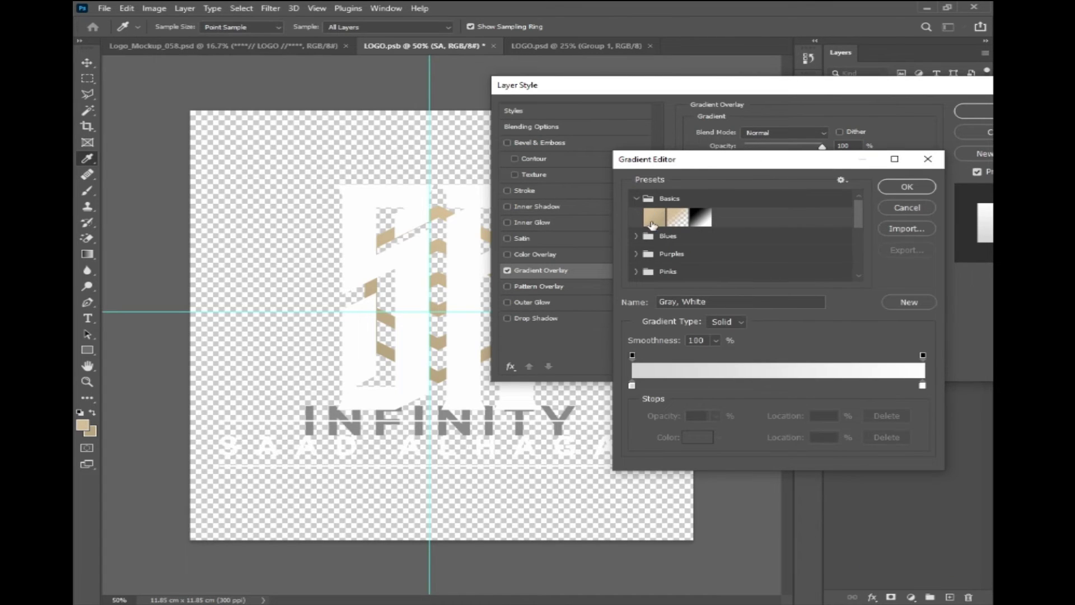
left_click(653, 224)
left_click(897, 192)
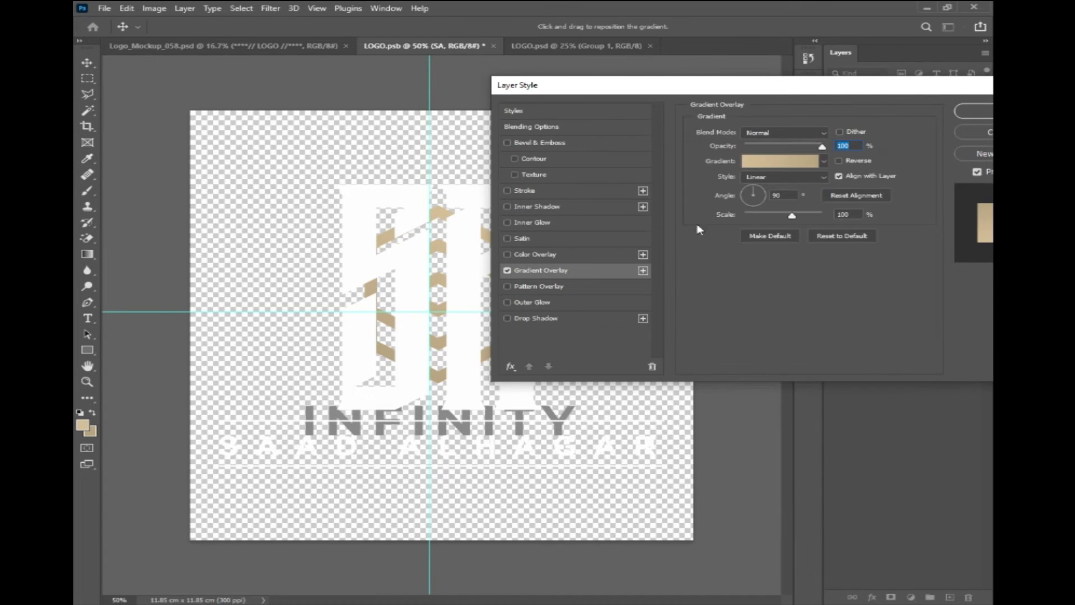
key("Return")
Step: Hide Group 1's white Color Overlay so the logo shows its tan and navy colours
left_click(882, 150)
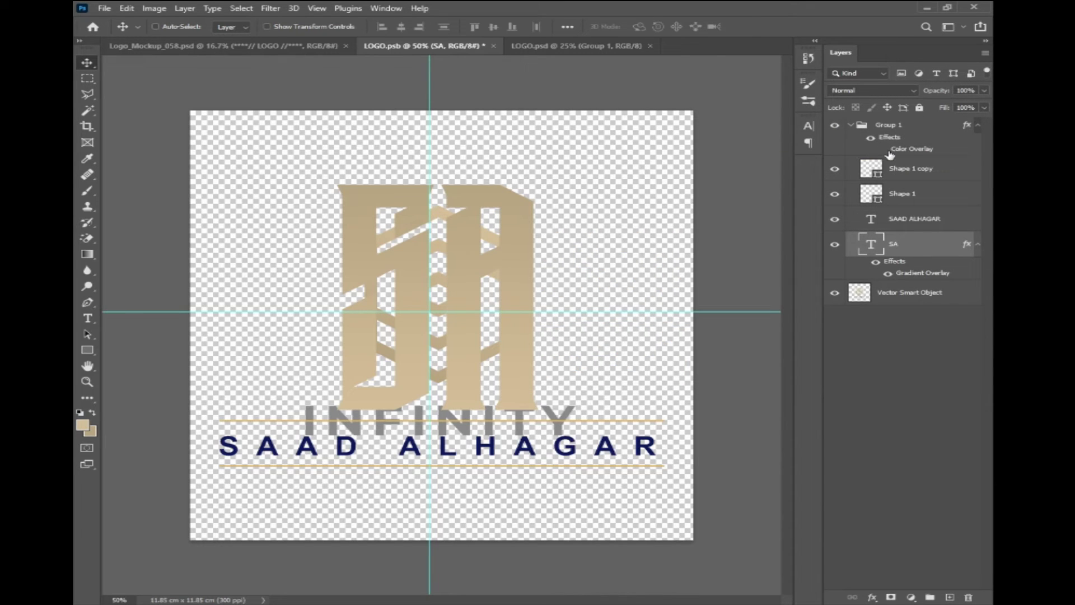
left_click(895, 125)
left_click(883, 150)
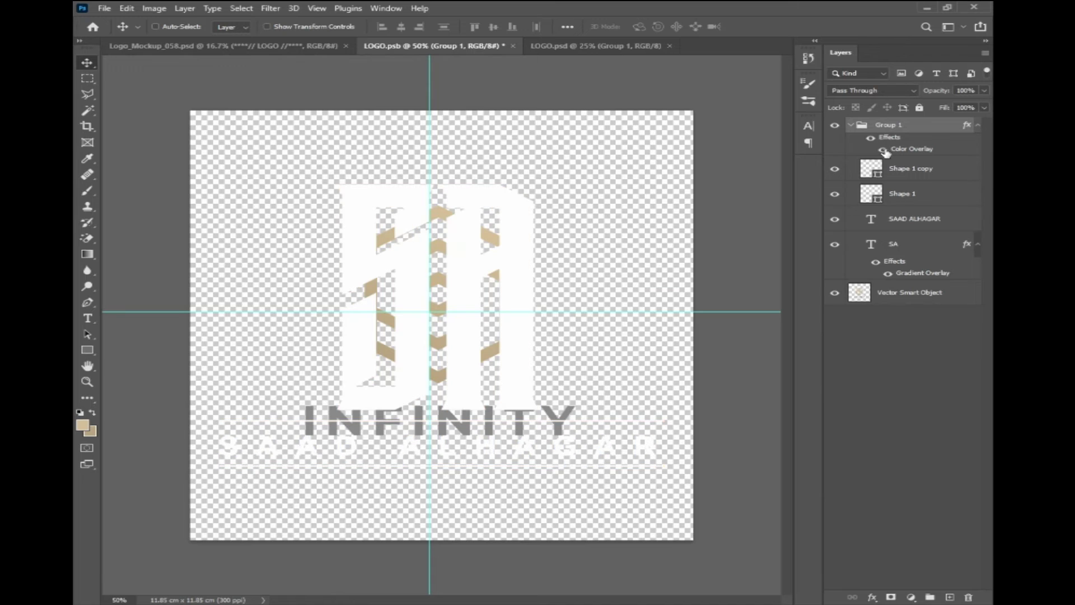
left_click(883, 150)
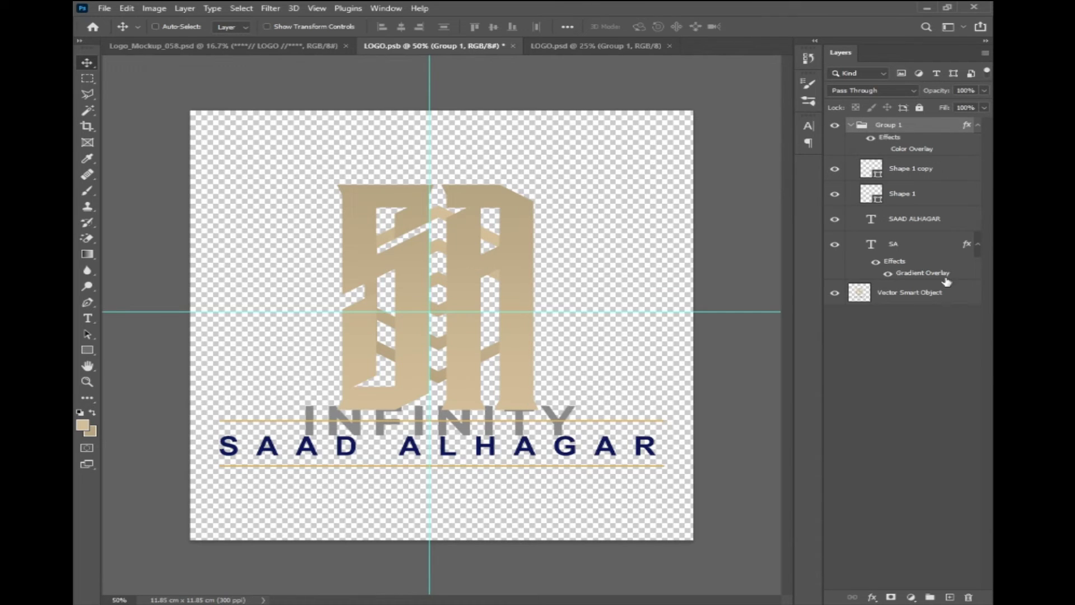
left_click(899, 228)
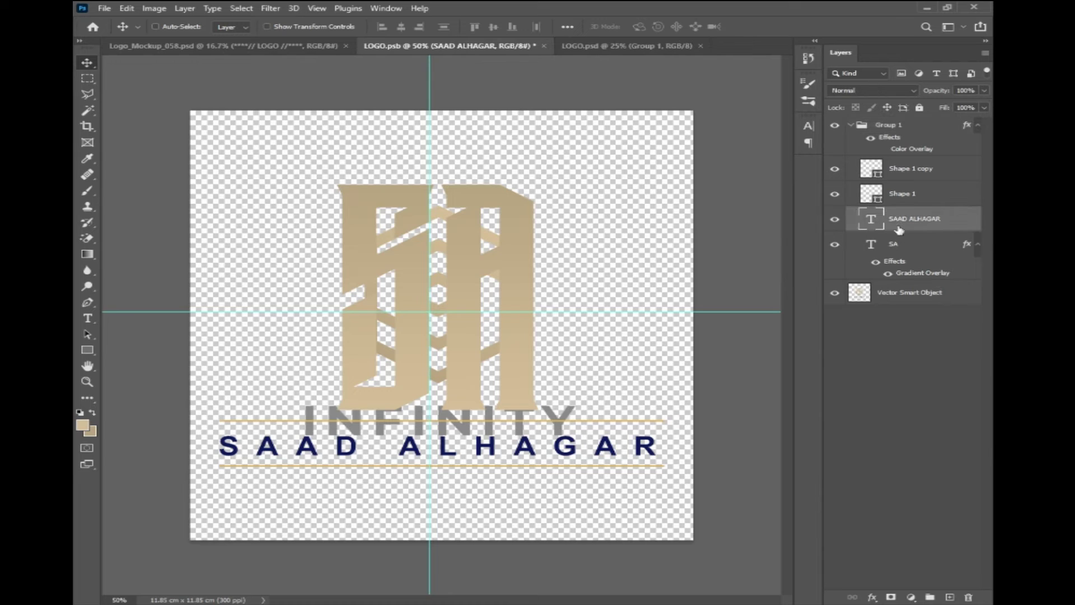
left_click(871, 597)
left_click(906, 551)
left_click(772, 134)
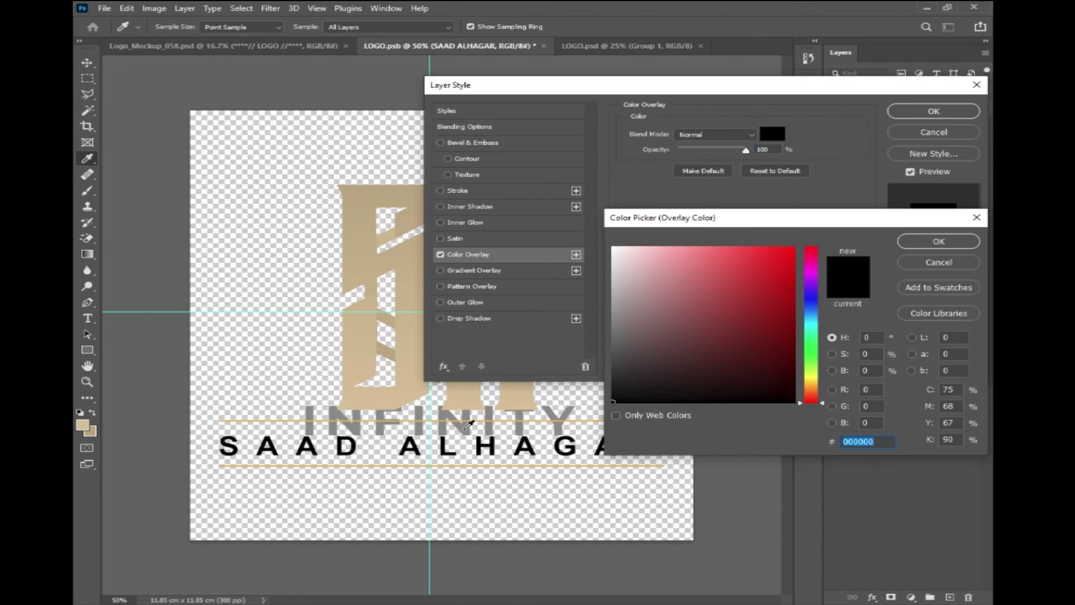
left_click(467, 426)
left_click(939, 241)
left_click(933, 111)
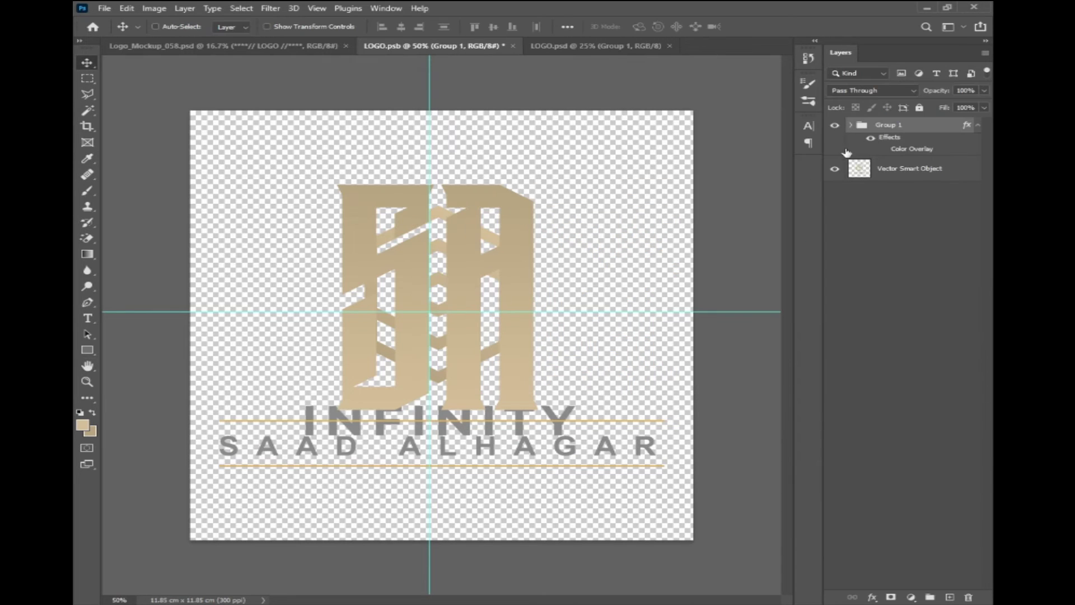
left_click(835, 172)
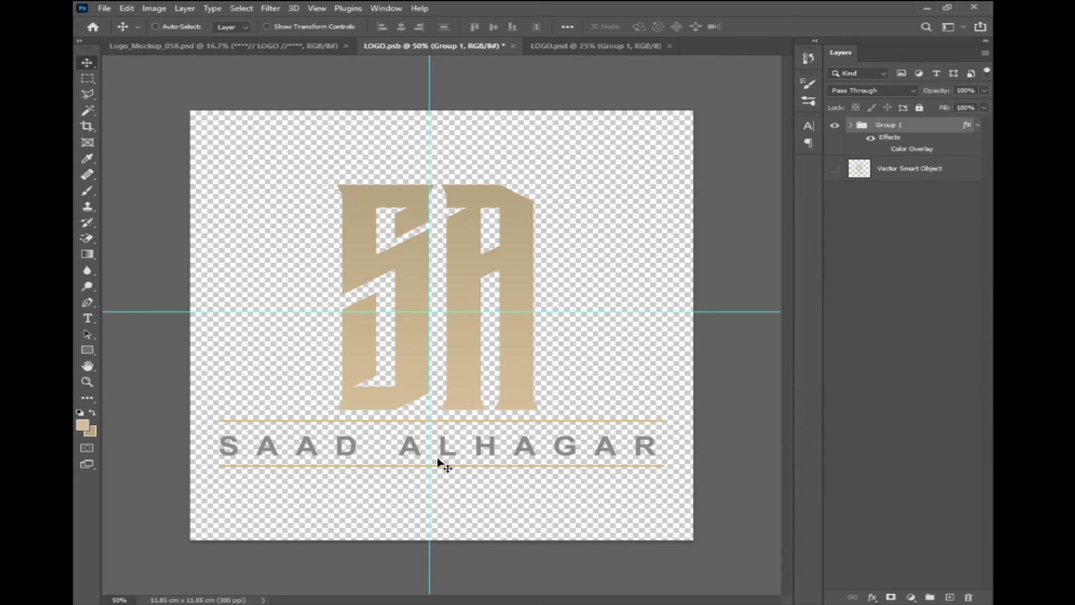
key("ctrl+s")
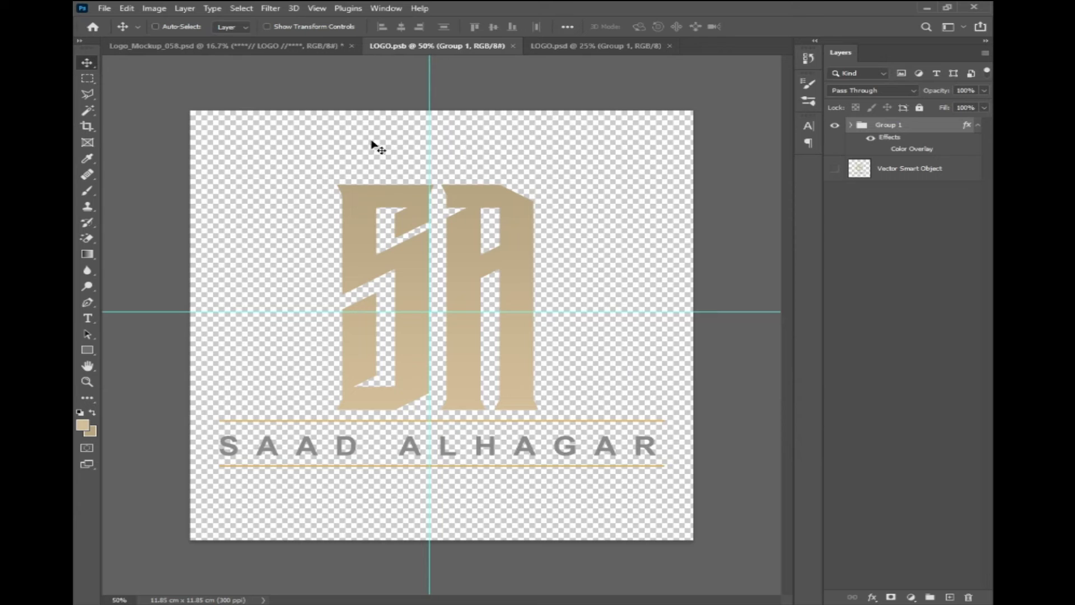
Step: Zoom in to check the gold SA logo on the paper mockup, then close it without saving
left_click(288, 47)
key("ctrl")
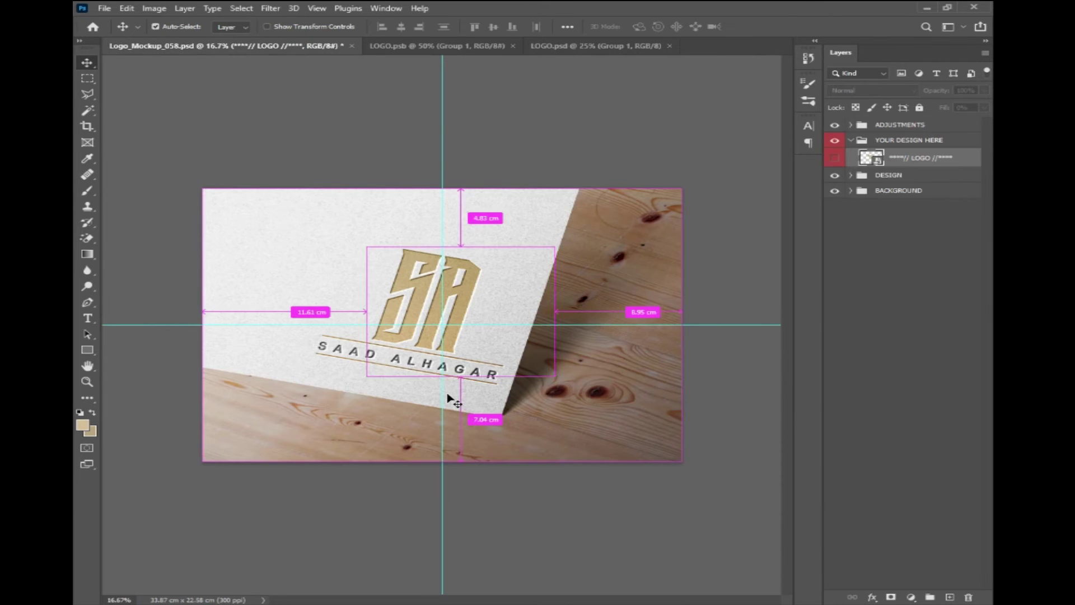
key("ctrl+plus")
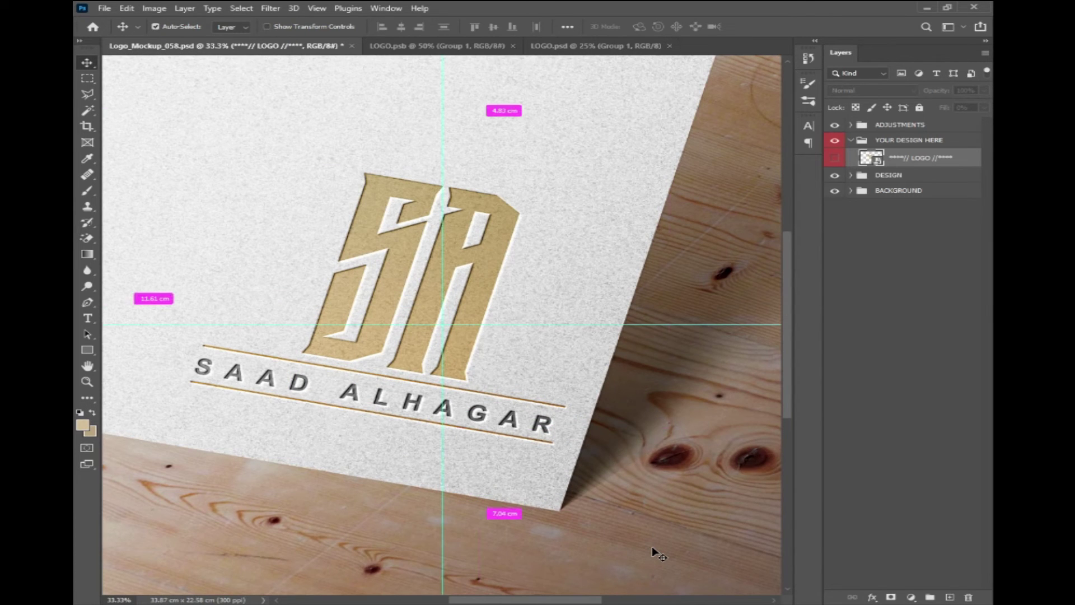
key("ctrl+w")
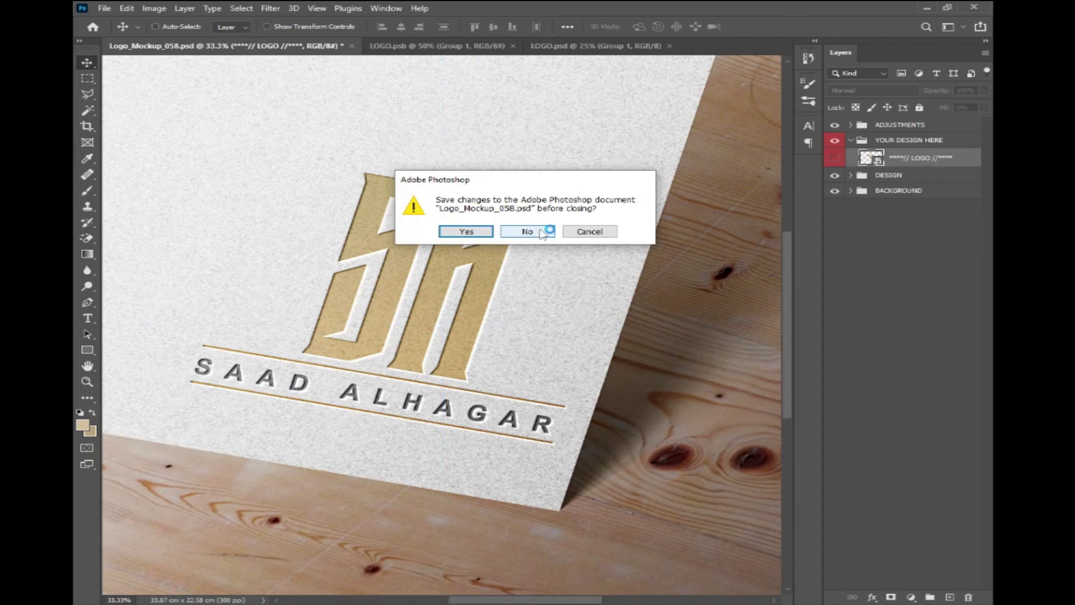
left_click(526, 231)
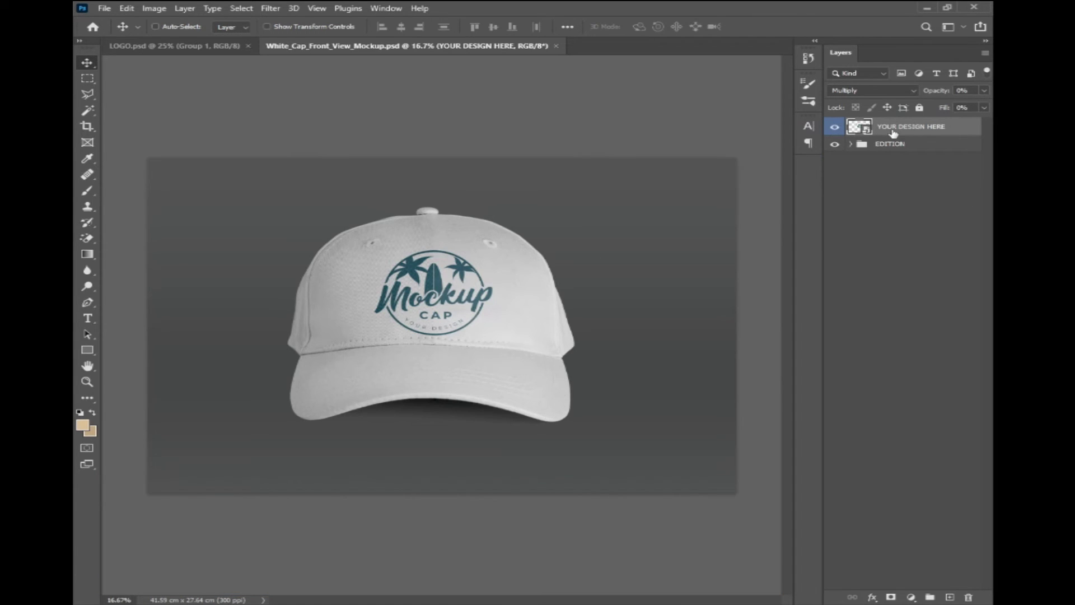
Step: Hide the cap's sample design in Capa 3.psb, recolour the logo overlay to sampled teal, and save
double_click(866, 128)
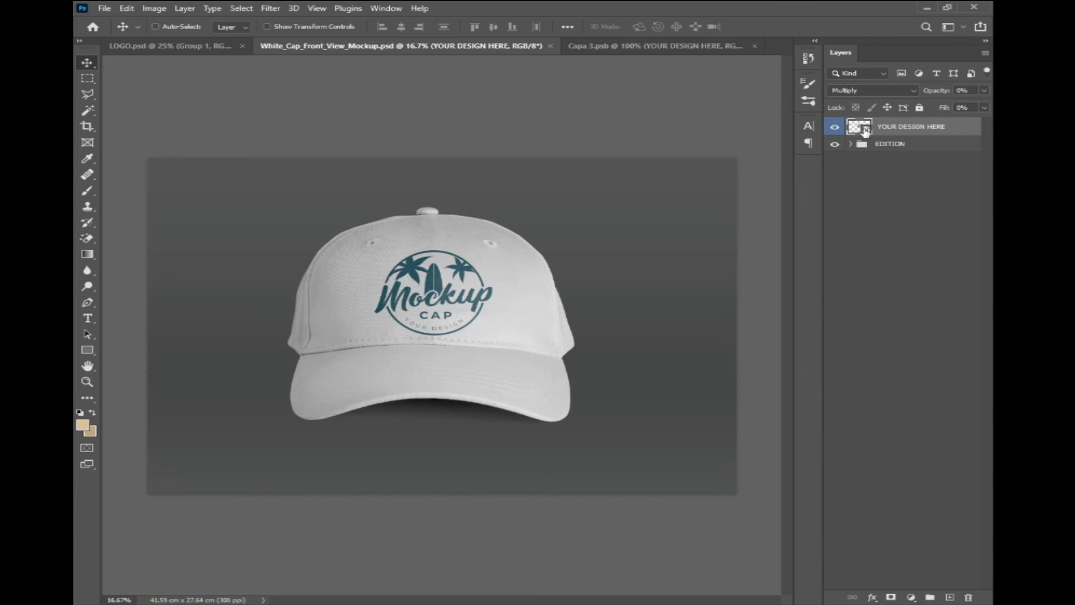
left_click(834, 128)
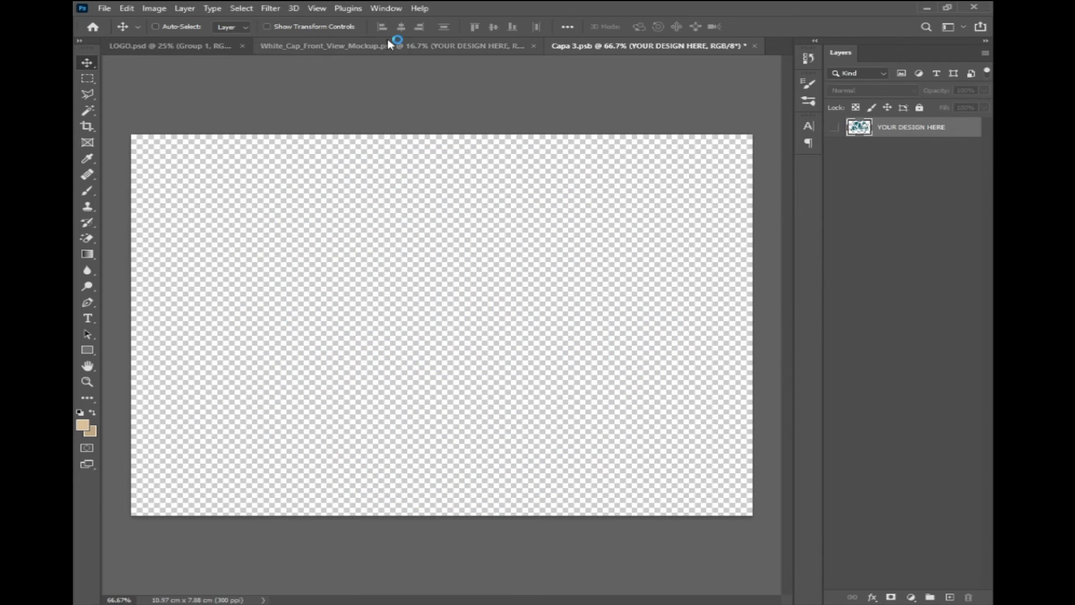
left_click(166, 47)
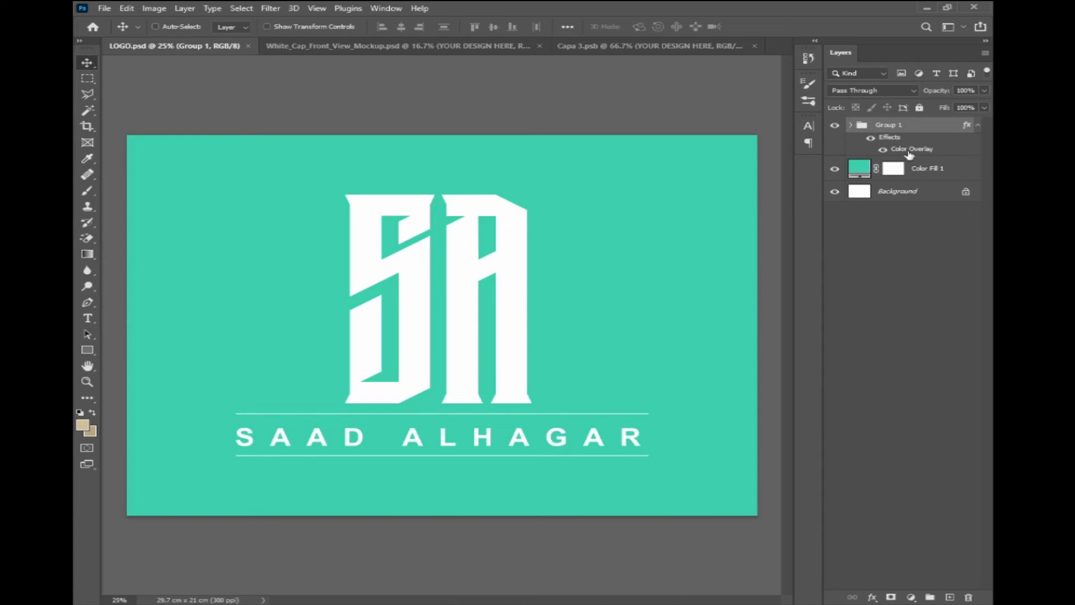
double_click(909, 150)
left_click(772, 133)
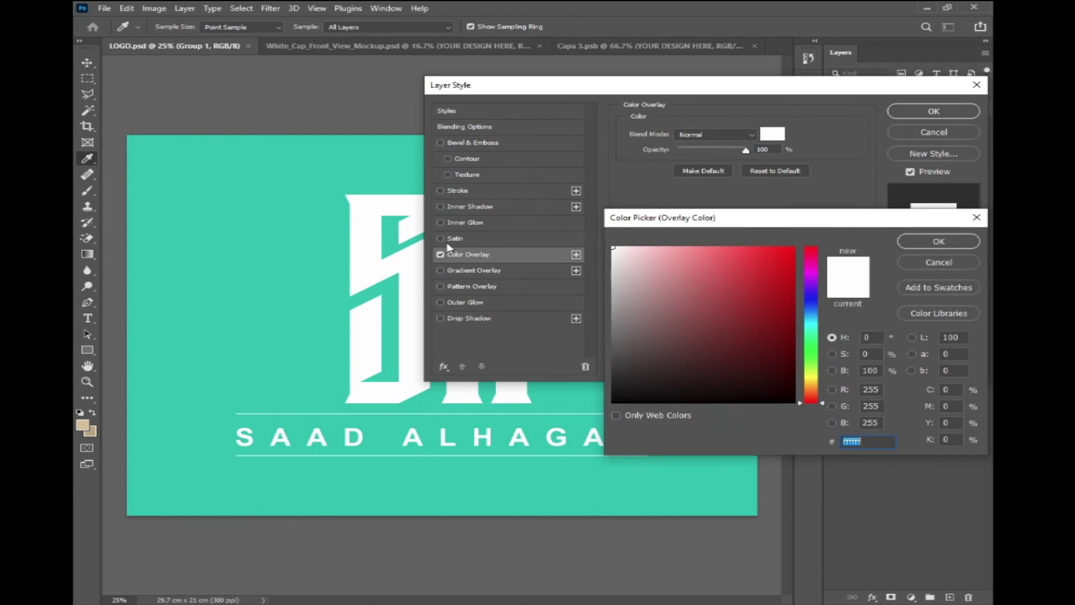
left_click(298, 290)
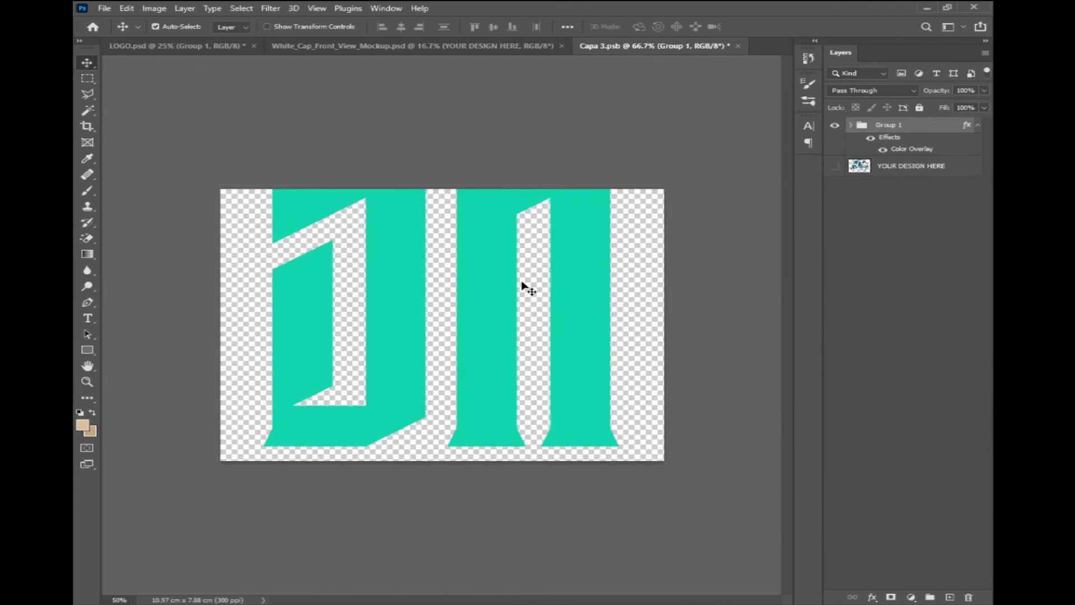
key("ctrl+s")
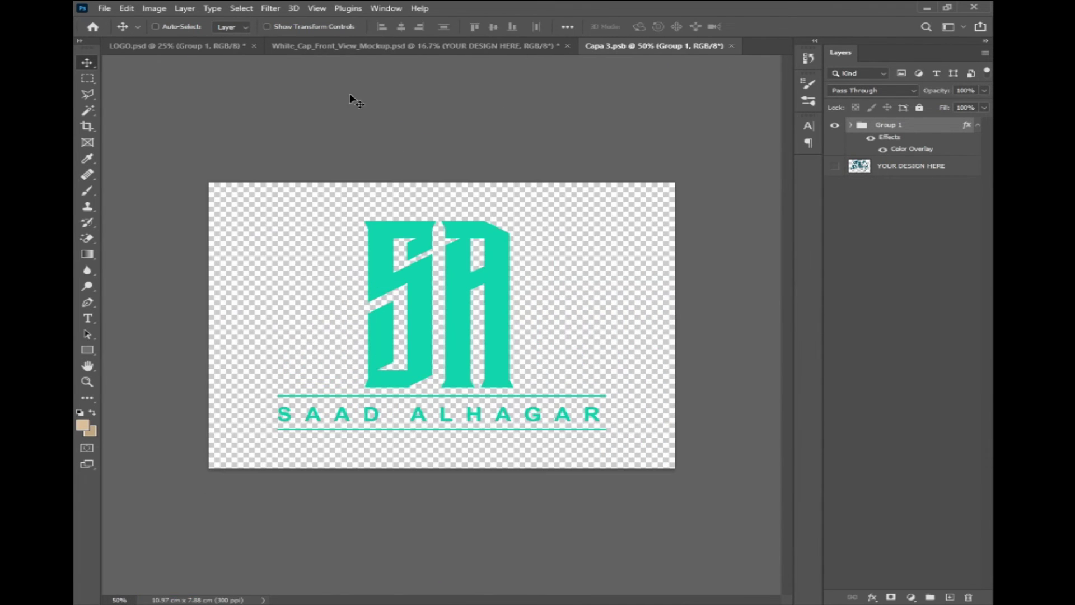
Step: Zoom in on the white cap mockup to inspect the teal SA logo print, then zoom out
left_click(300, 45)
key("ctrl+plus")
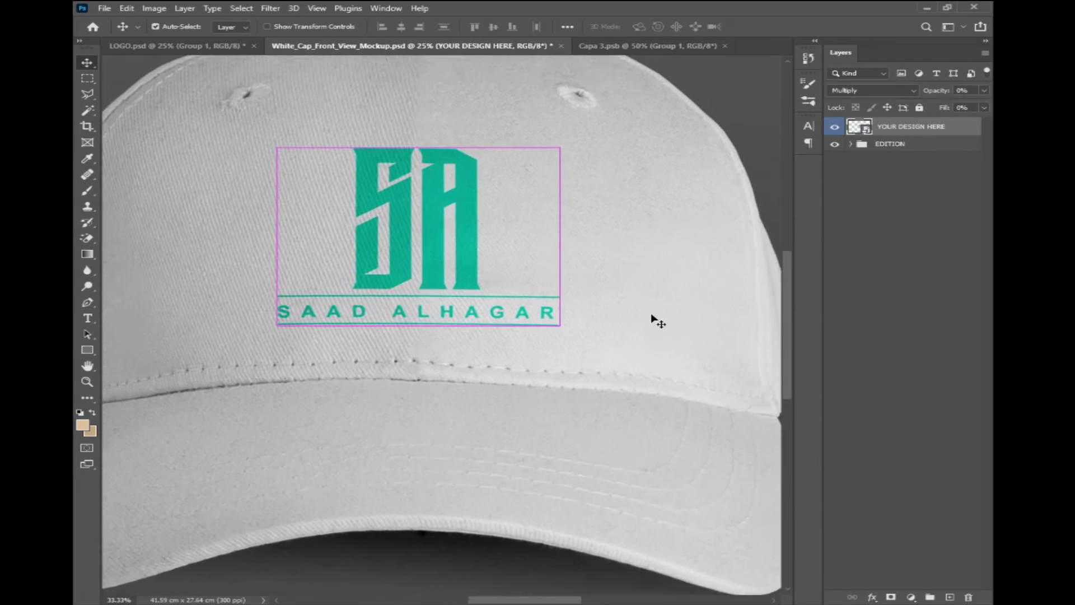
key("ctrl+plus")
key("ctrl+plus")
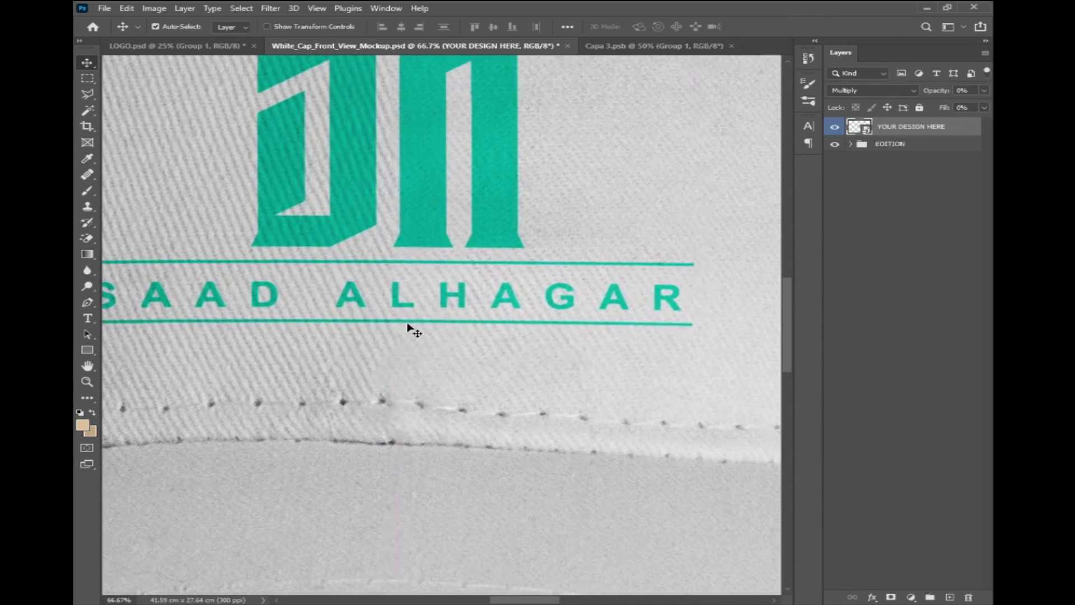
key("ctrl+plus")
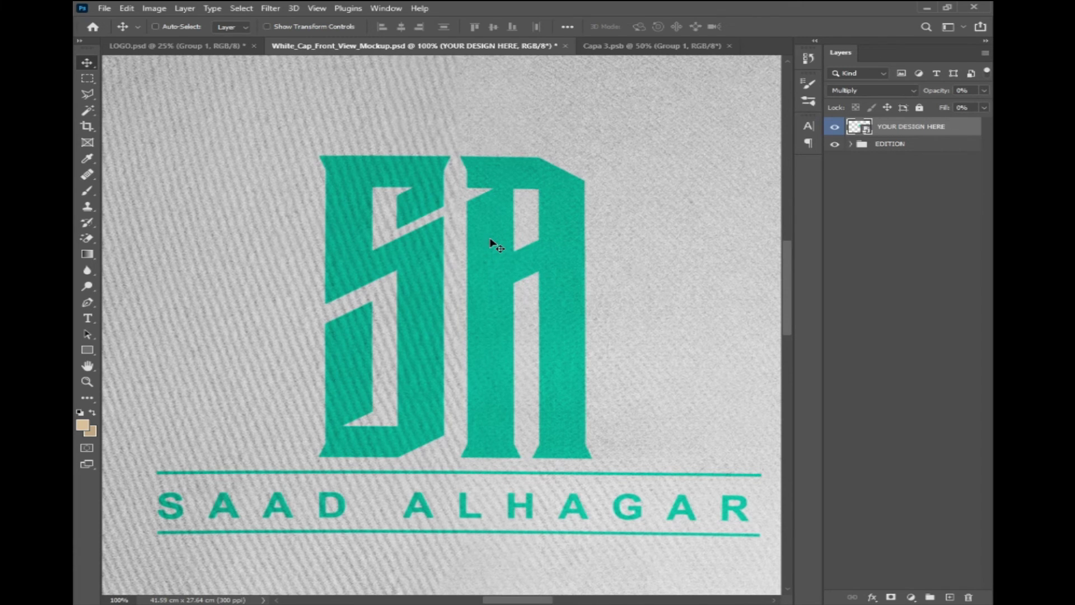
key("ctrl+0")
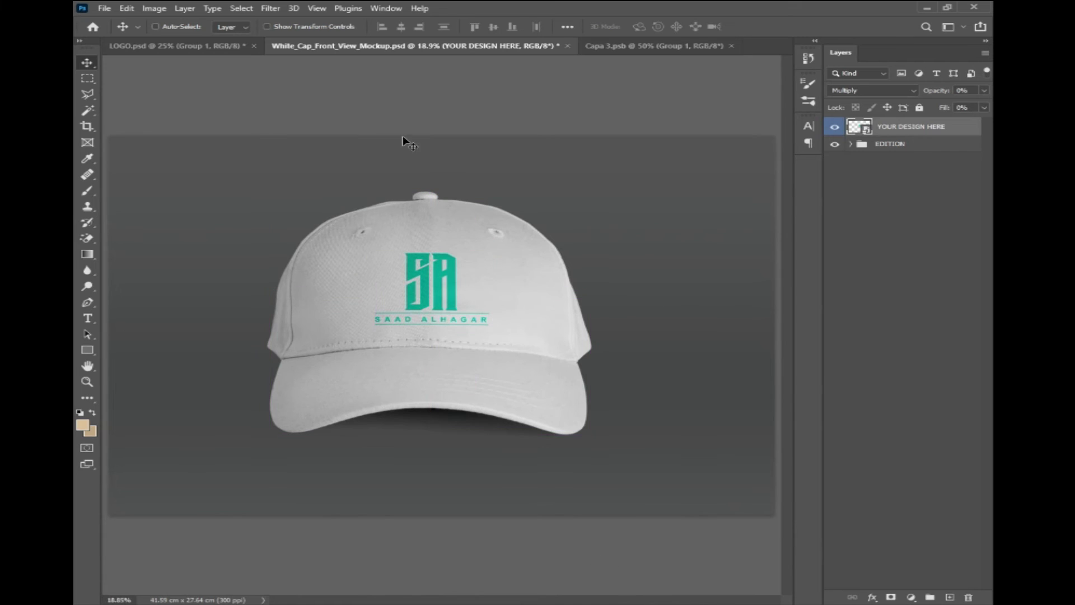
Step: Close the cap mockup and select the top Place your design layer in the Cards group
left_click(567, 46)
left_click(583, 259)
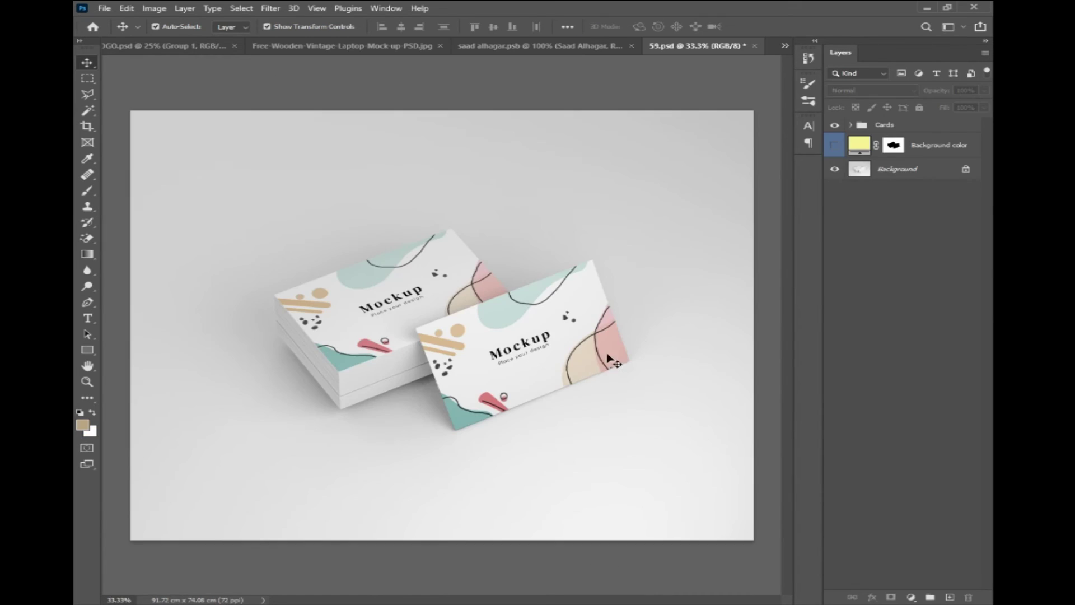
left_click(850, 125)
left_click(925, 144)
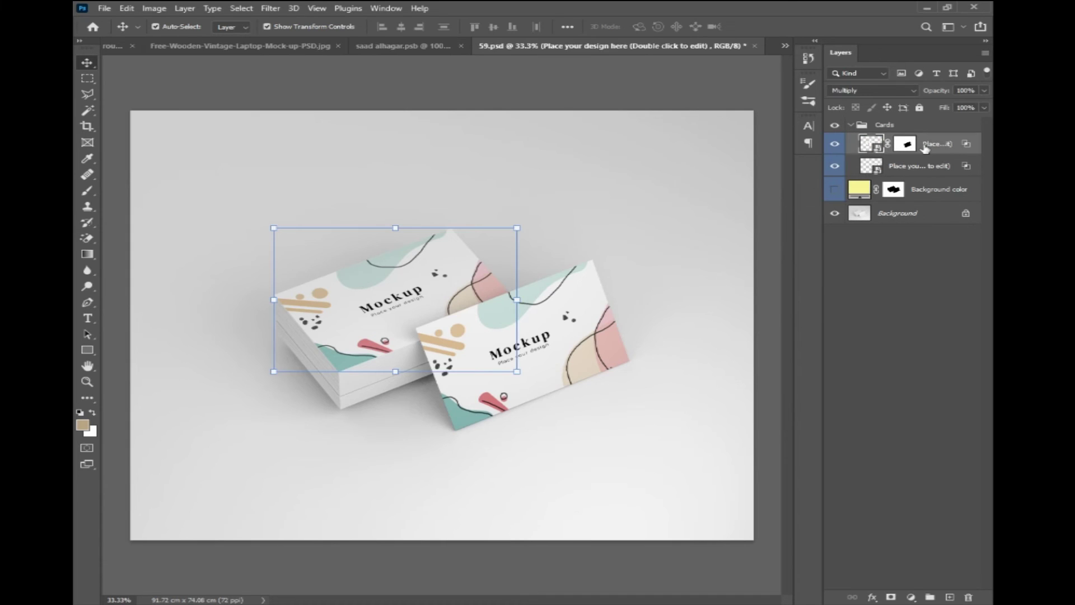
left_click(925, 147)
Step: Open the top card's design smart object, Rectangle 14.psb, for editing
left_click_drag(821, 228, 665, 227)
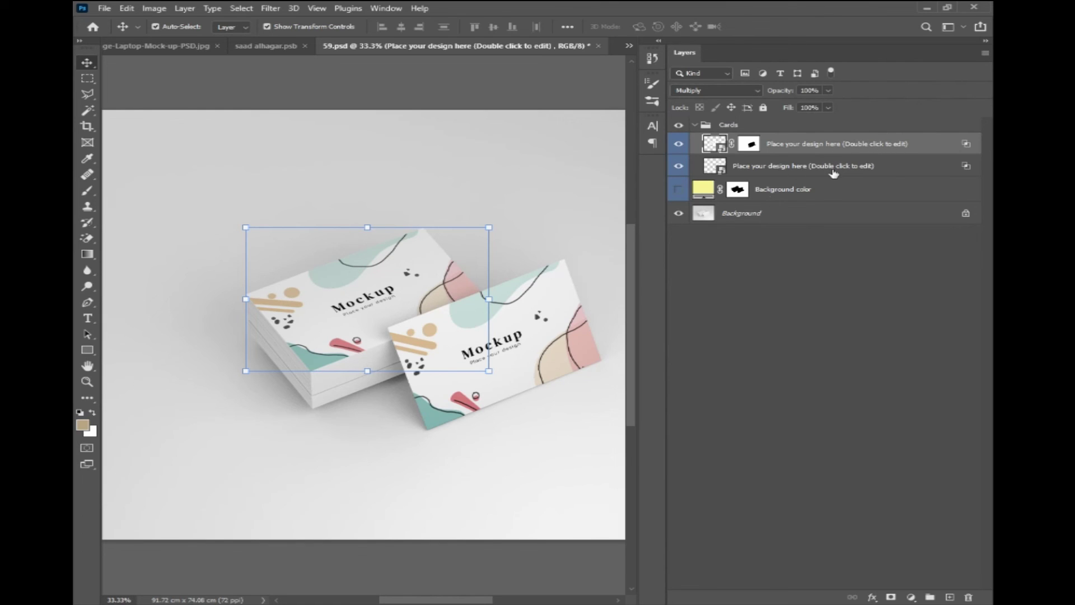
left_click(677, 190)
left_click(677, 191)
double_click(723, 149)
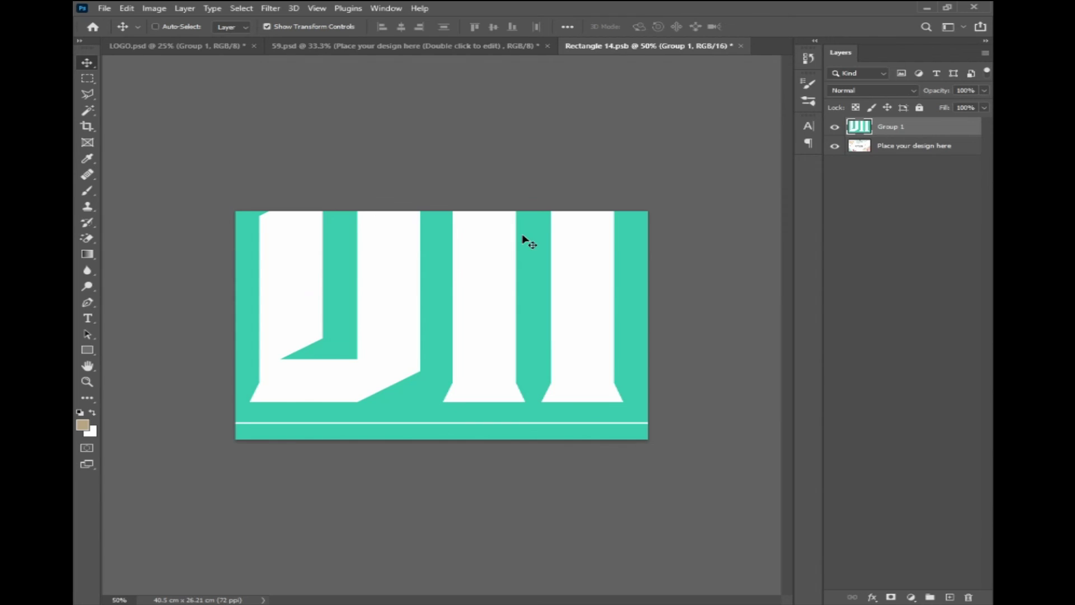
Step: Scale the teal SA logo group down to fit the card, then return to 59.psd
key("ctrl+minus")
key("ctrl+minus")
key("ctrl+minus")
left_click(648, 173)
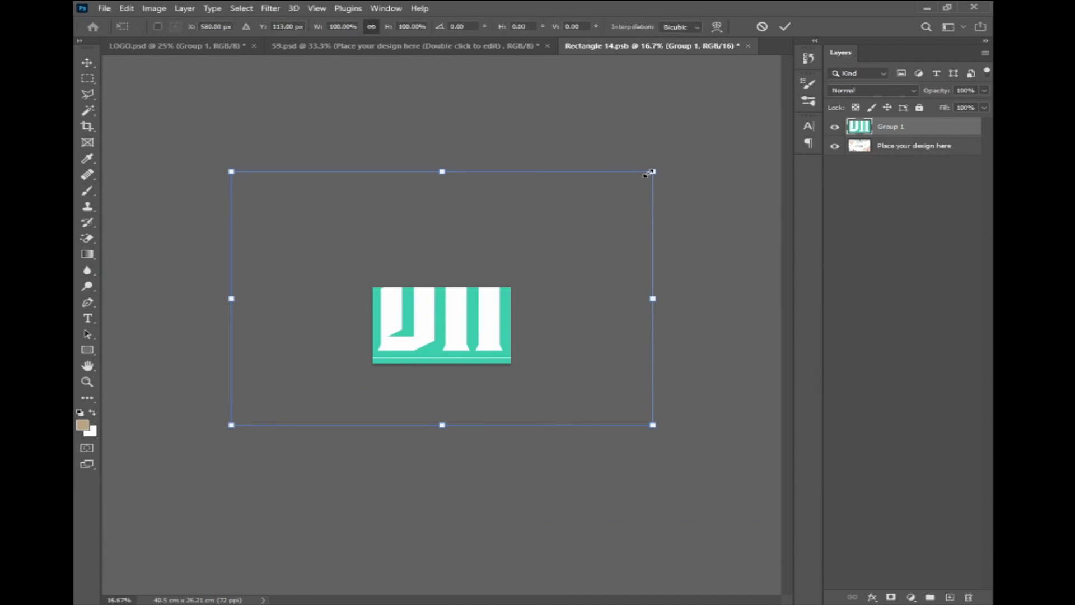
key("Return")
key("ctrl+plus")
key("ctrl+plus")
key("ctrl+plus")
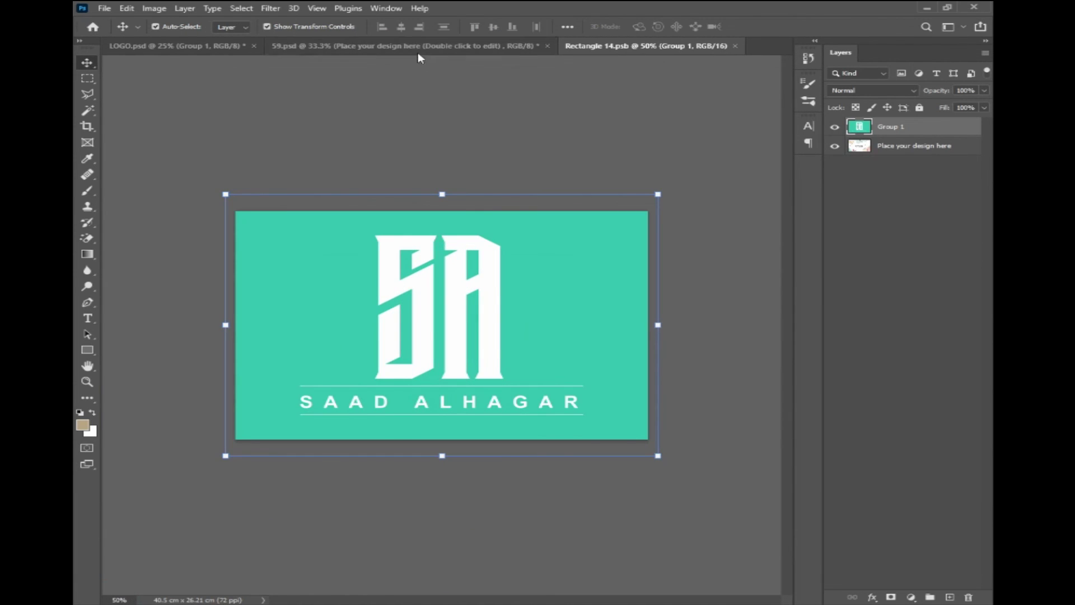
left_click(418, 50)
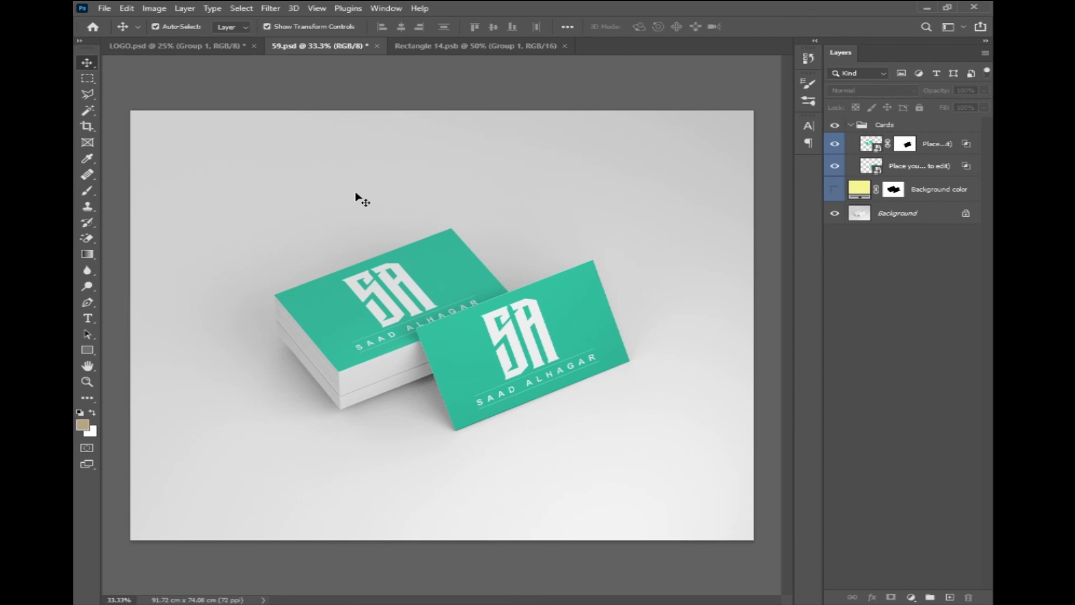
Step: Show the 59.psd business-card mockup in Full Screen Mode, zoomed in on the cards
key("f")
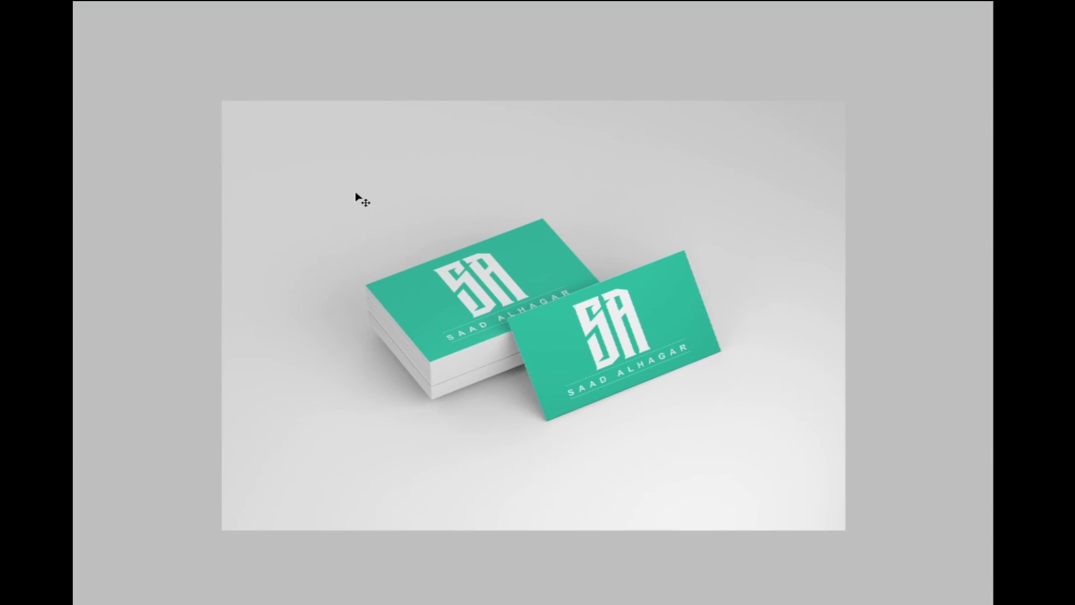
key("ctrl+plus")
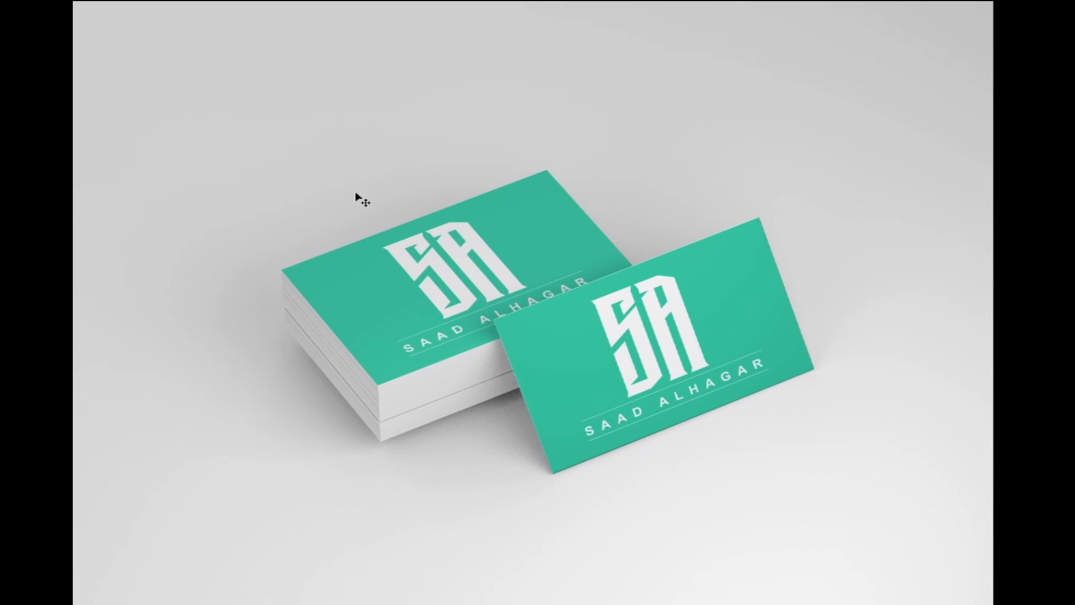